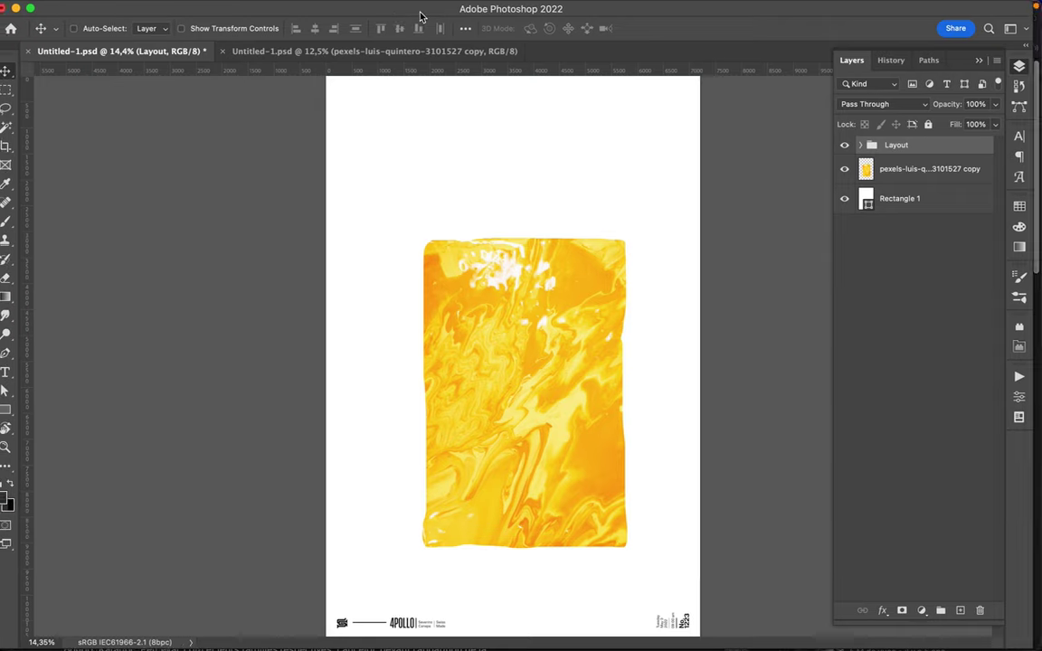
Rotate the marble image 90° into landscape and scale it down about its centre
left_click(452, 290, "ctrl")
key("ctrl+t")
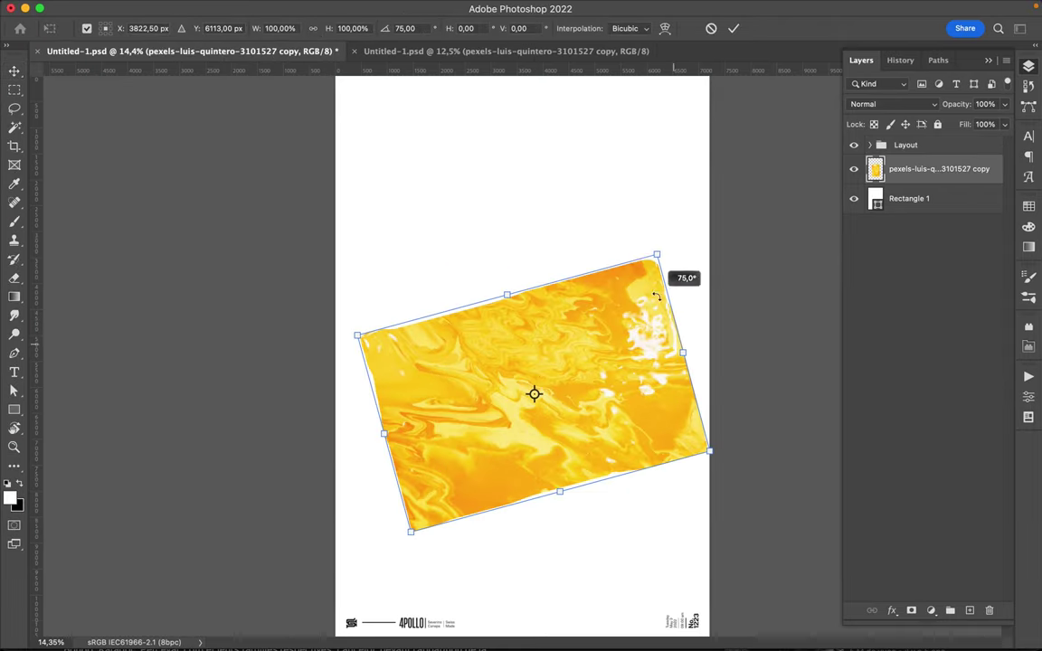
mouse_move(436, 227)
left_mouse_down()
mouse_move(634, 342)
mouse_move(609, 286)
left_mouse_up()
key("Return")
key("ctrl+t")
left_click_drag(528, 404, 534, 328)
key("Return")
Copy a lassoed part of the marble onto its own layer and move it below the original
key("l")
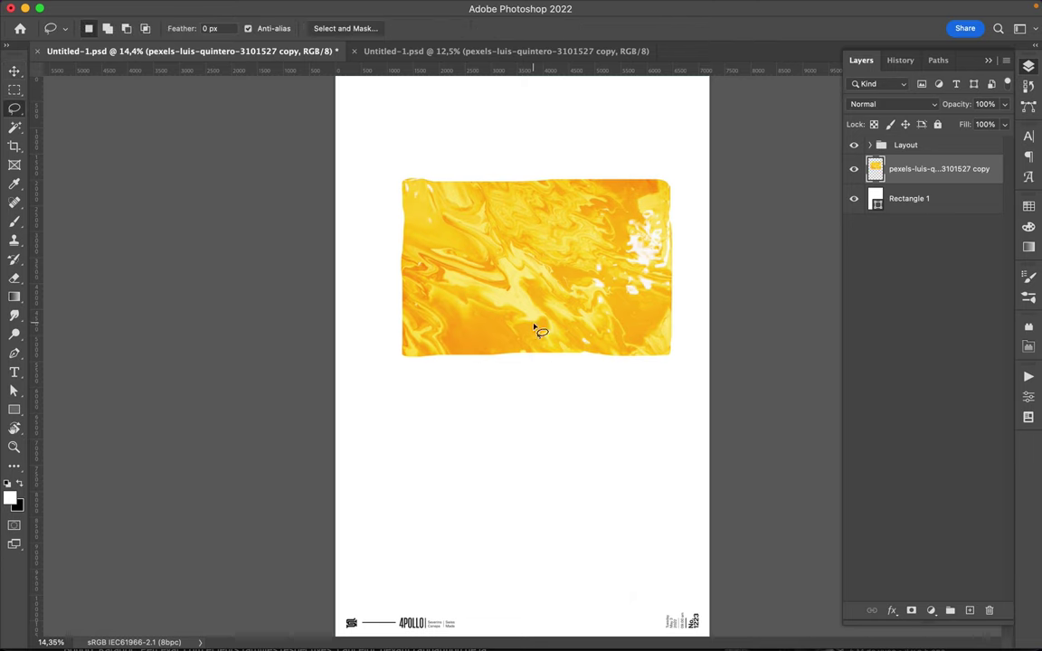
mouse_move(445, 215)
left_mouse_down()
mouse_move(624, 343)
mouse_move(463, 214)
left_mouse_up()
key("ctrl+j")
left_click_drag(552, 290, 471, 511)
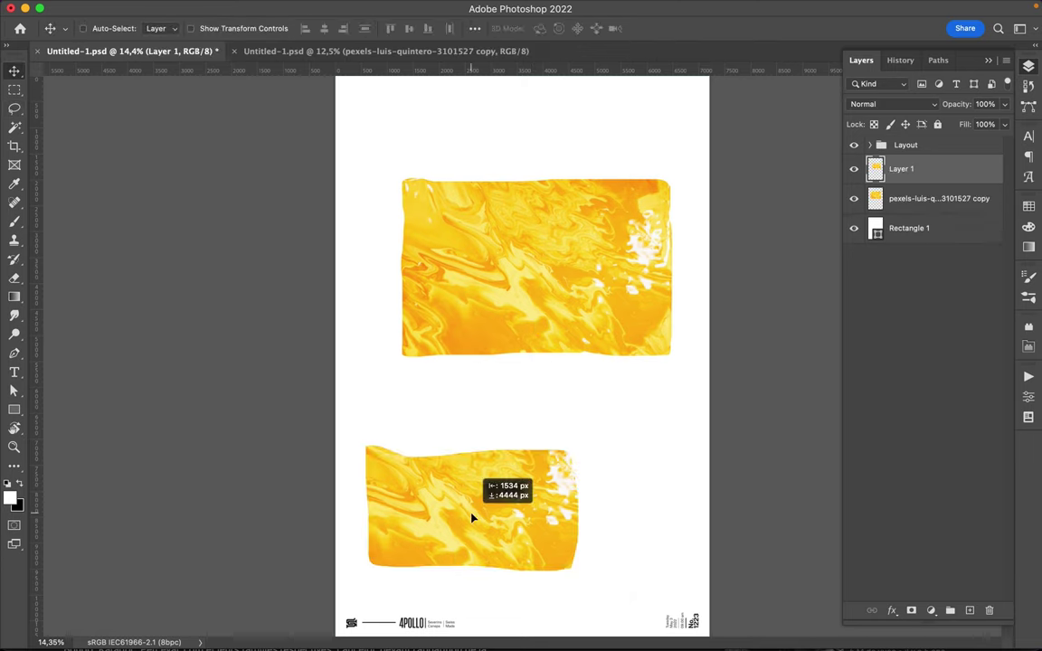
mouse_move(365, 469)
left_mouse_down()
mouse_move(418, 461)
mouse_move(365, 481)
left_mouse_up()
key("ctrl+d")
Shift the lower marble piece up and right and flip it horizontally
key("v")
left_click_drag(465, 507, 479, 450)
key("ctrl+t")
key("Return")
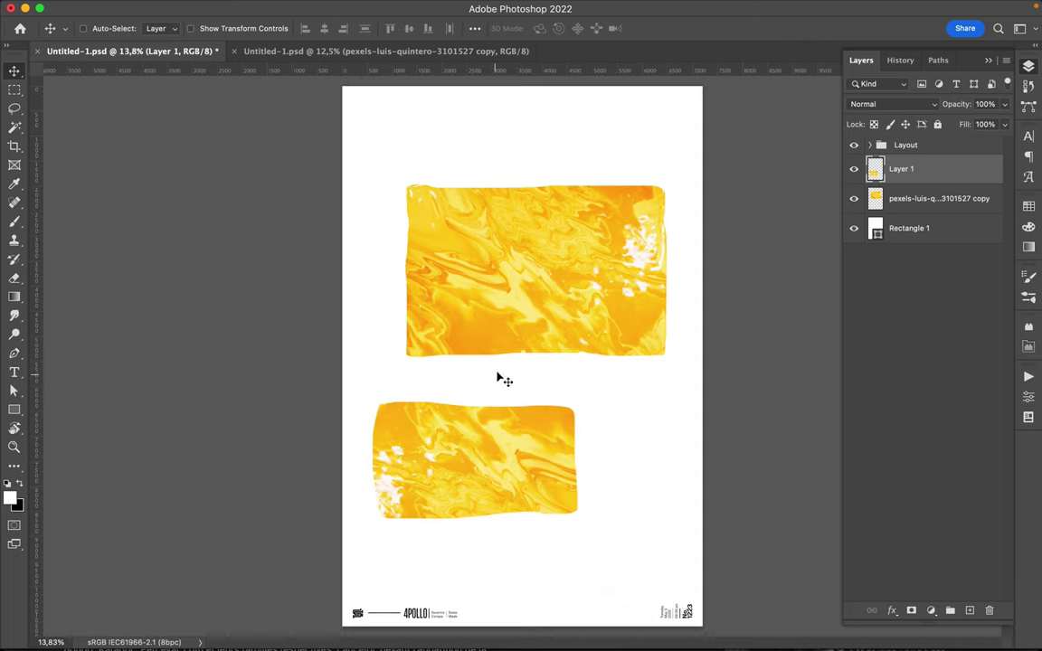
key("b")
right_click(513, 327)
With a 1400 px blue brush, paint behind the upper marble piece on a new layer above Rectangle 1
left_click_drag(593, 246, 679, 250)
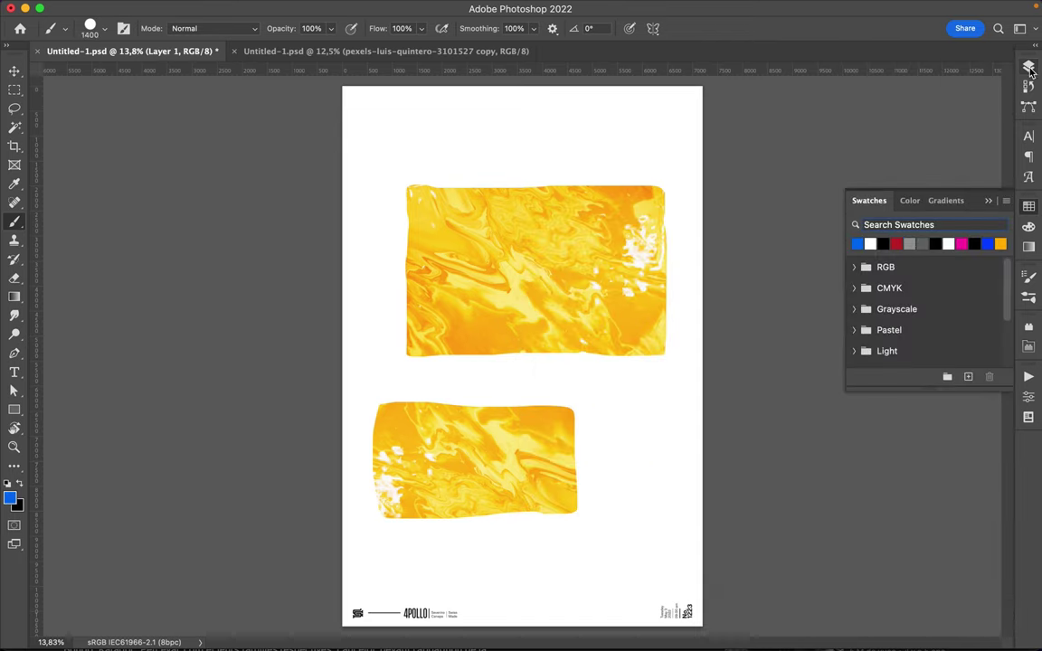
key("F7")
left_click(908, 258)
left_click(969, 610)
mouse_move(398, 262)
left_mouse_down()
mouse_move(436, 235)
mouse_move(546, 323)
mouse_move(588, 323)
left_mouse_up()
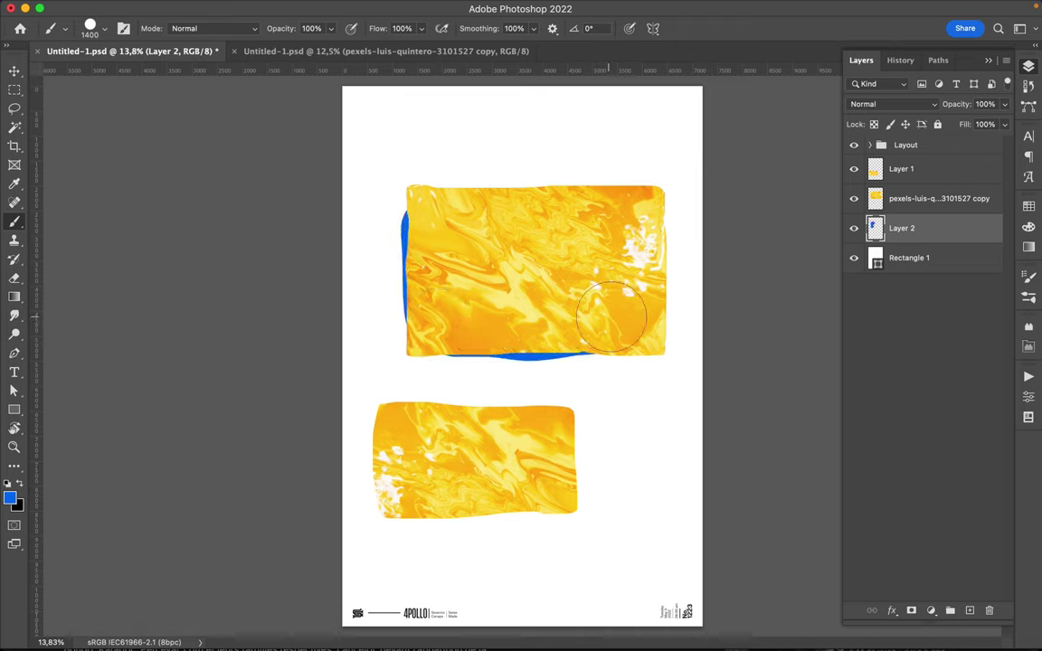
Paint blue blobs around the lower piece, lower right, lower left, and a stroke to the top
mouse_move(418, 424)
left_mouse_down()
mouse_move(542, 481)
mouse_move(412, 514)
left_mouse_up()
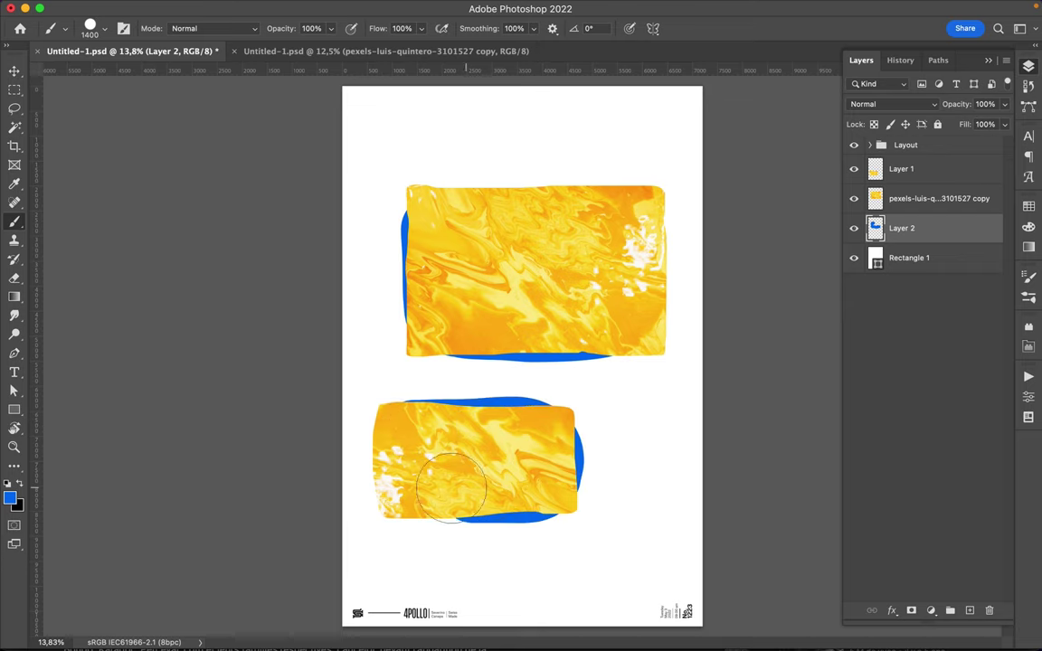
scroll(654, 485, "down", 1)
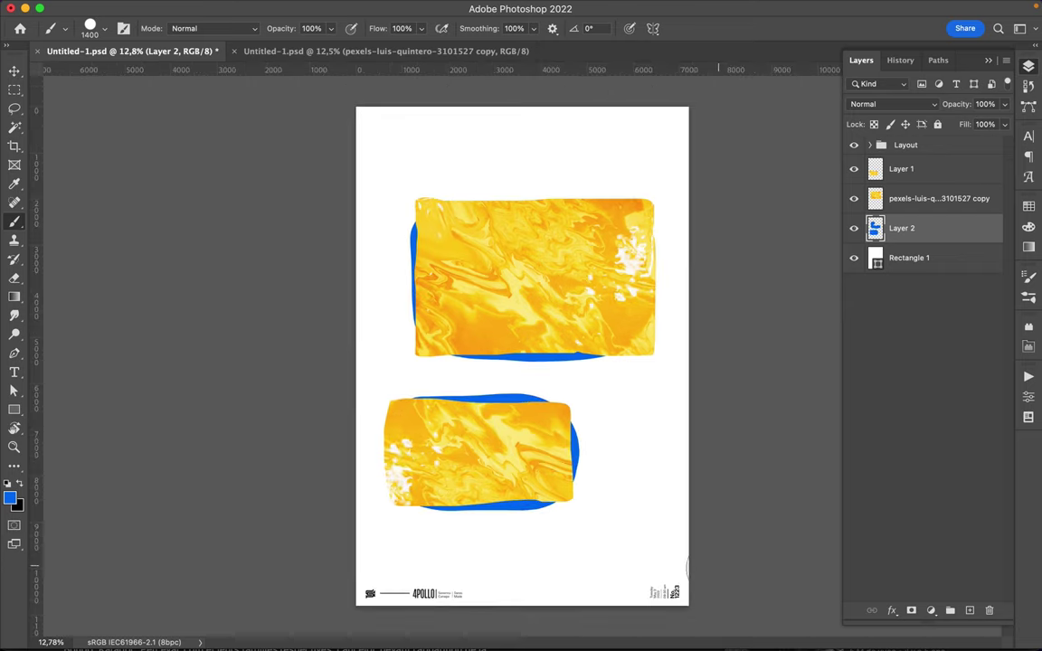
left_click_drag(676, 475, 520, 556)
left_click_drag(338, 289, 583, 144)
left_click(922, 169)
left_click(904, 228)
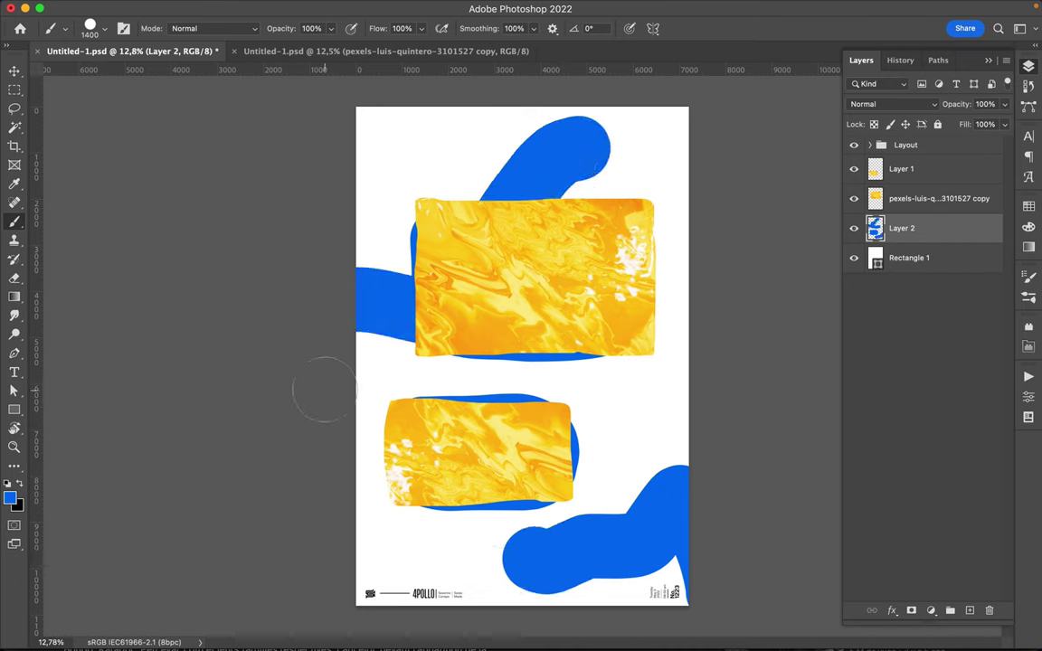
left_click_drag(321, 371, 457, 549)
Add a new layer above Layer 1 with a thick blue stroke across the upper piece
left_click(900, 170)
left_click(970, 612)
left_click_drag(701, 126, 502, 289)
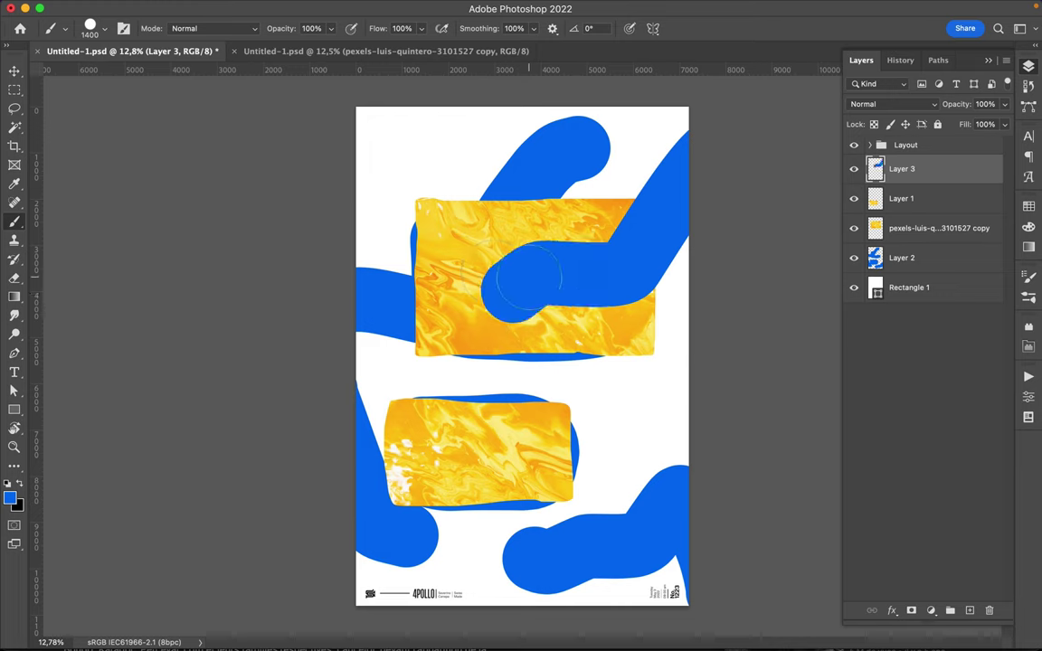
right_click(480, 255)
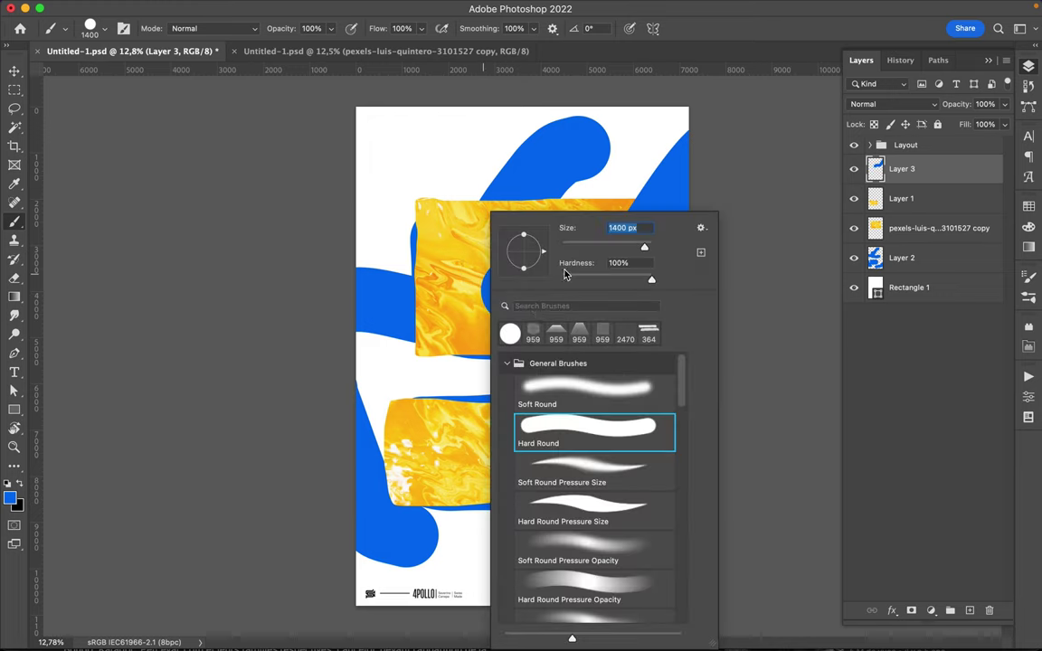
On a new layer with a 95 px brush, draw a wavy line and a zigzag
mouse_move(614, 249)
left_mouse_down()
mouse_move(570, 251)
mouse_move(606, 259)
left_mouse_up()
key("Return")
key("ctrl+shift+alt+n")
left_click_drag(633, 243, 543, 286)
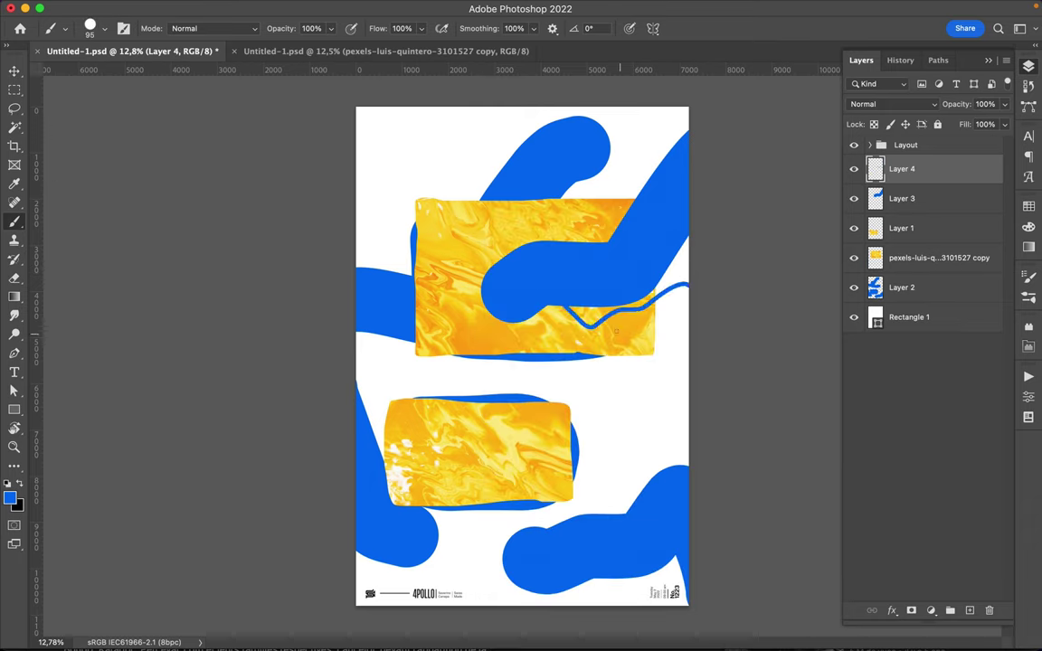
left_click_drag(612, 324, 655, 348)
left_click_drag(573, 398, 624, 425)
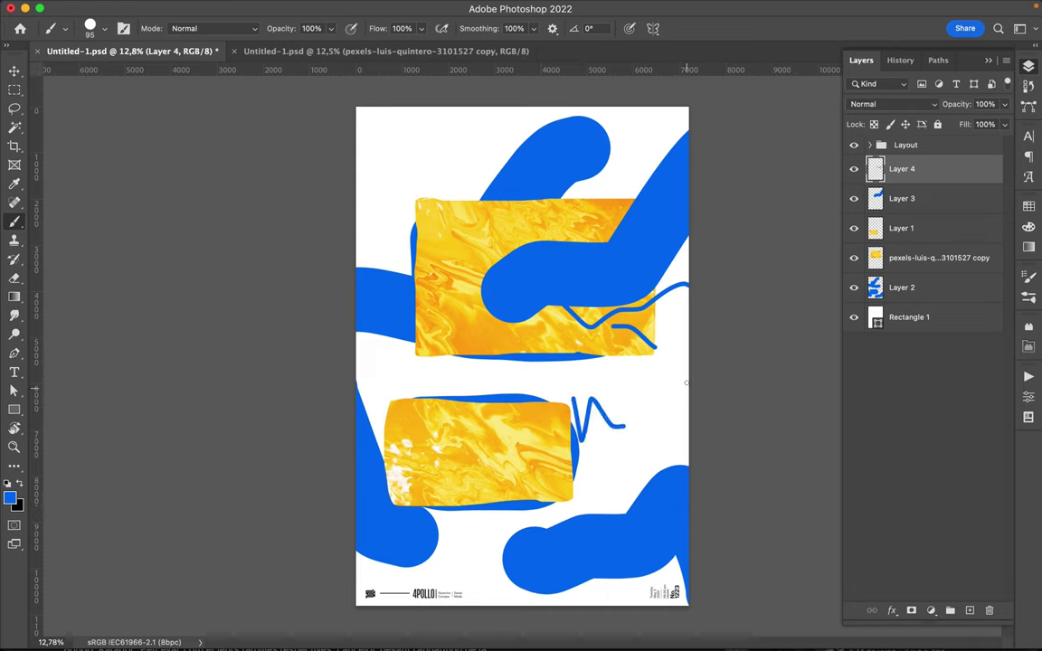
Draw thin blue frame lines along the right, left and bottom edges, then set the brush to 27 px
left_click_drag(685, 237, 684, 463)
left_click_drag(504, 544, 435, 544)
left_click_drag(359, 409, 359, 131)
key("ctrl+z")
mouse_move(369, 268)
left_mouse_down()
mouse_move(370, 129)
mouse_move(680, 145)
left_mouse_up()
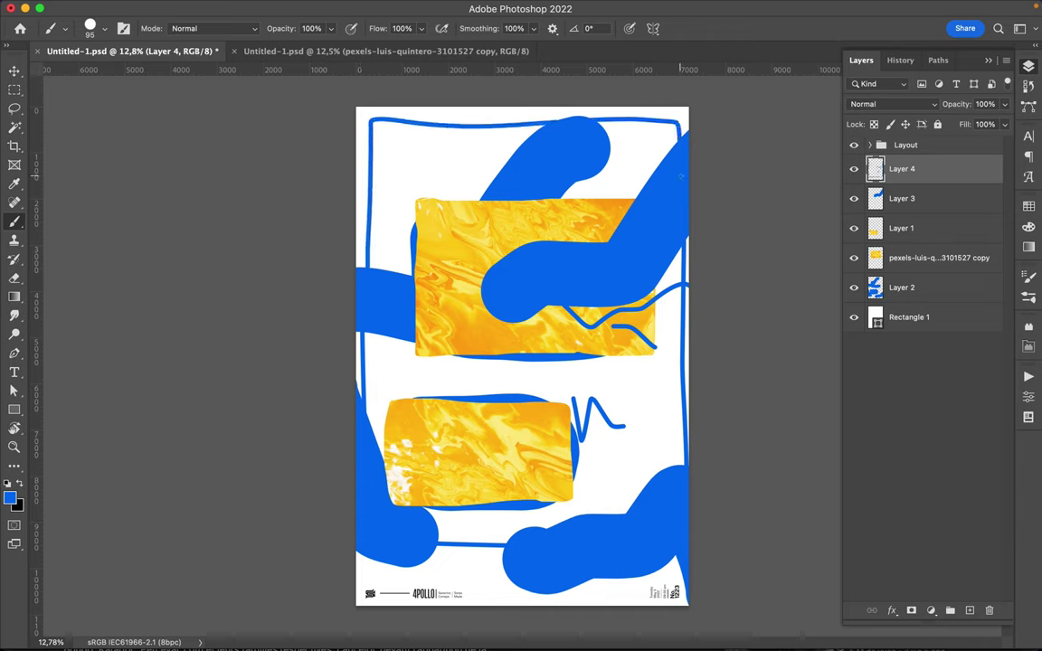
left_click_drag(375, 270, 379, 117)
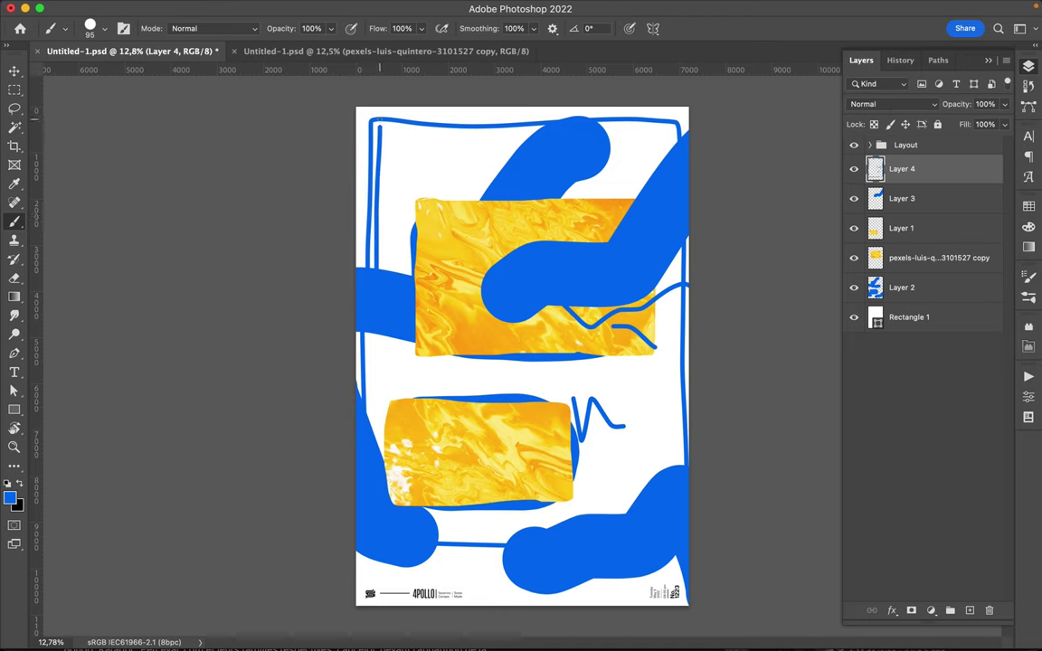
left_click_drag(433, 534, 554, 541)
left_click_drag(568, 370, 591, 427)
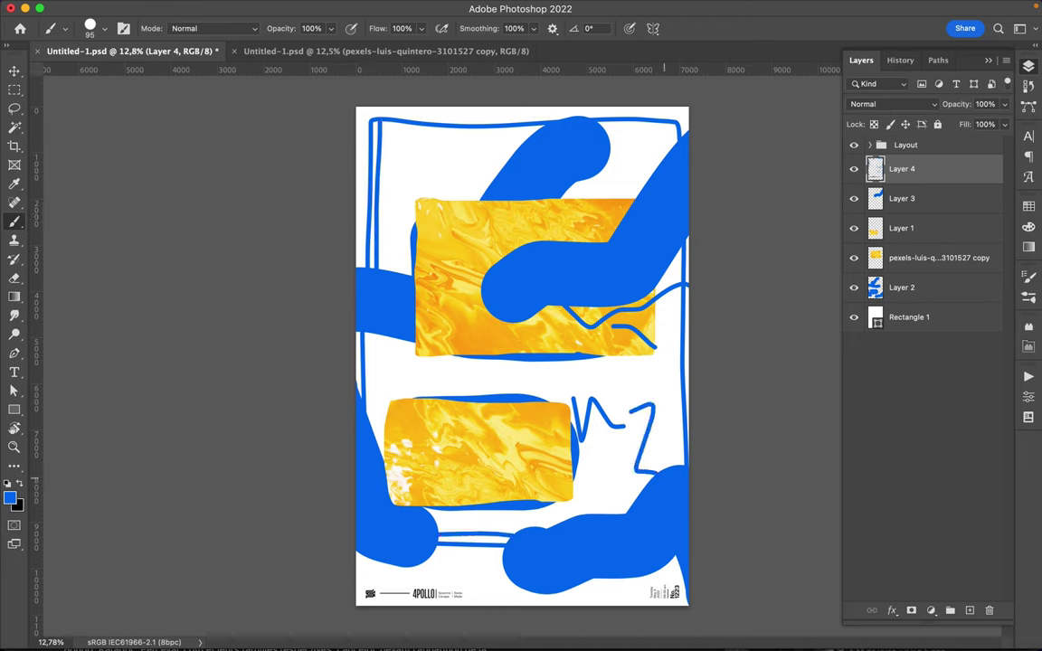
right_click(597, 425)
left_click_drag(716, 251, 706, 248)
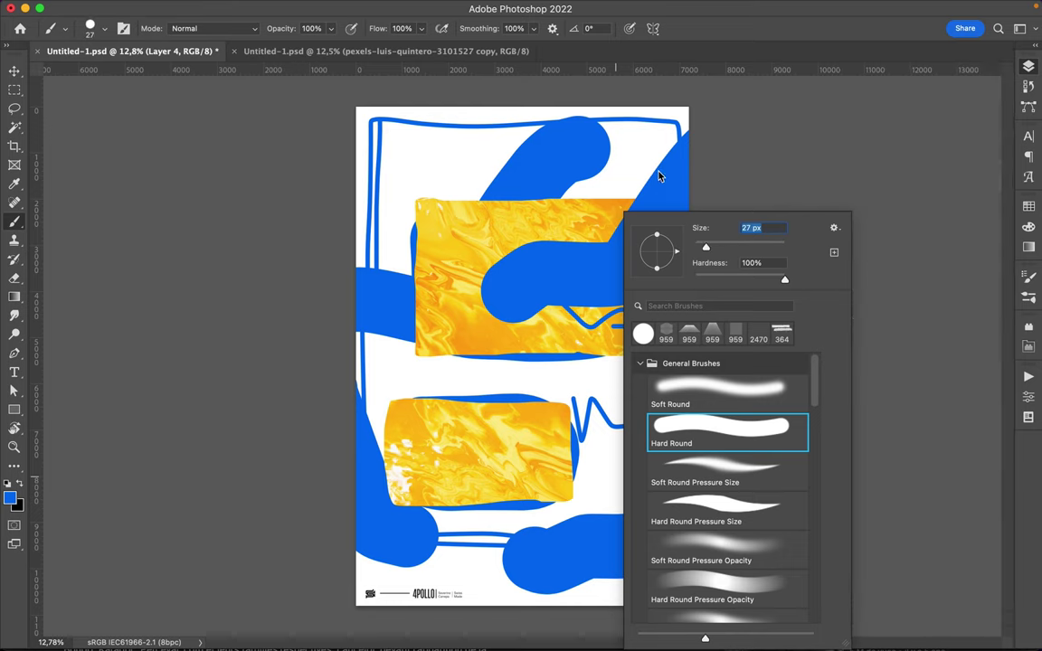
Scribble thin 27 px blue outlines around both marble pieces and a hatched square at top left
key("Return")
mouse_move(665, 128)
left_mouse_down()
mouse_move(542, 110)
mouse_move(604, 131)
mouse_move(602, 117)
mouse_move(577, 110)
left_mouse_up()
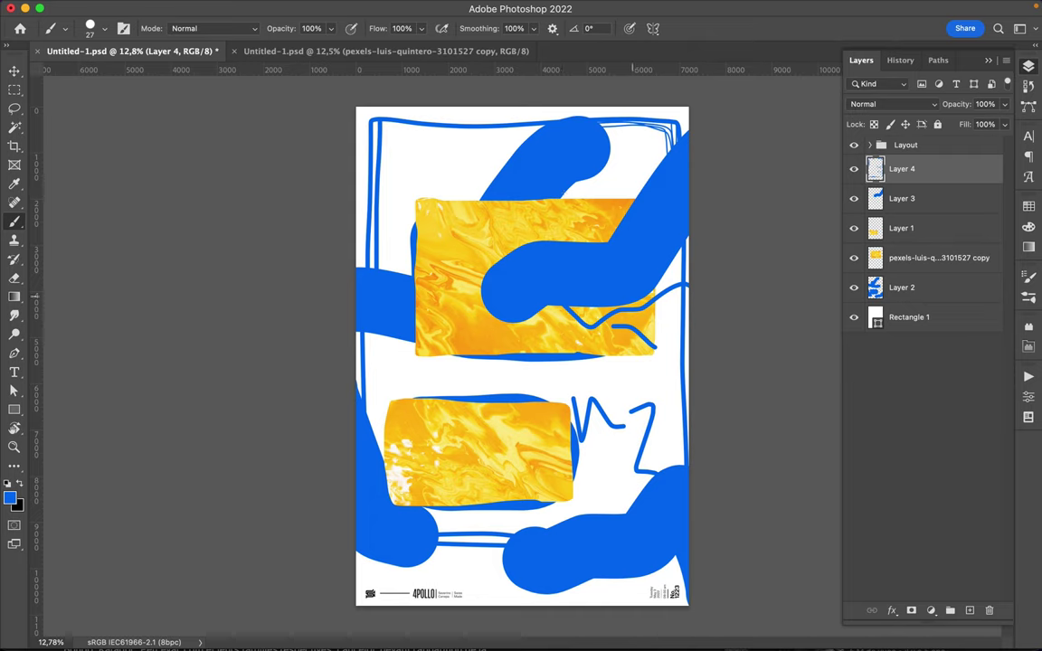
left_click_drag(410, 202, 411, 231)
mouse_move(412, 271)
left_mouse_down()
mouse_move(506, 355)
mouse_move(655, 327)
mouse_move(578, 217)
mouse_move(409, 262)
left_mouse_up()
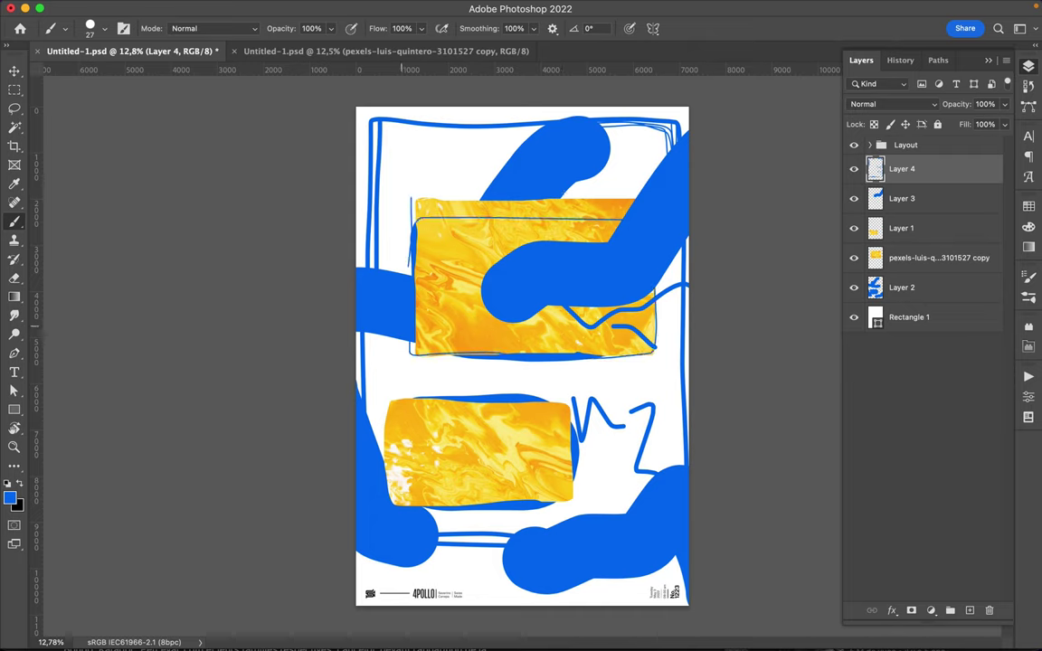
mouse_move(412, 197)
left_mouse_down()
mouse_move(450, 198)
mouse_move(403, 197)
left_mouse_up()
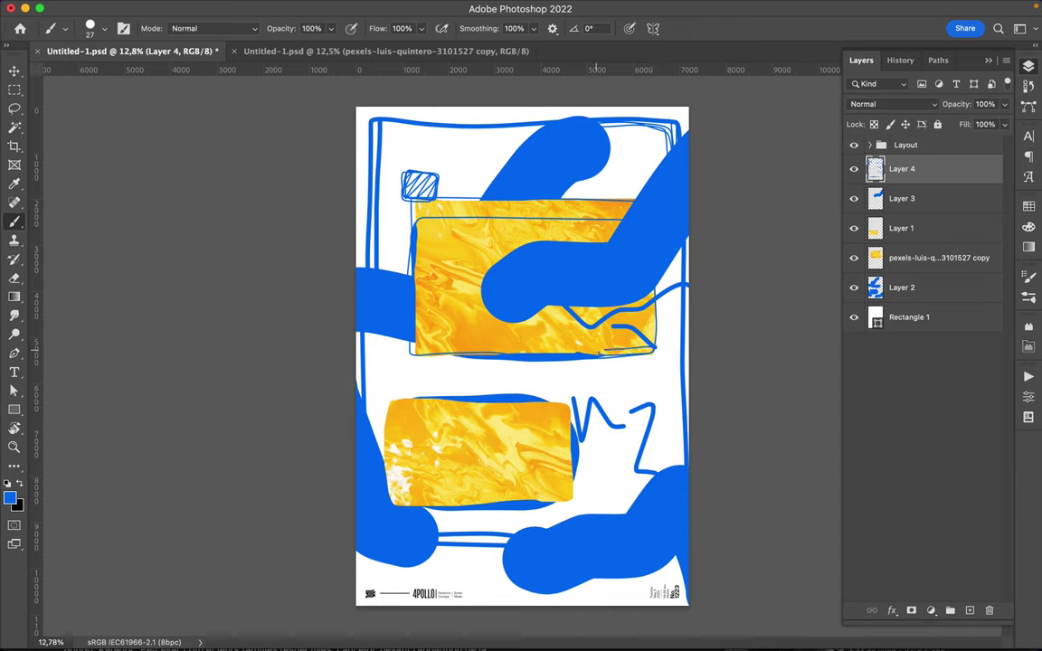
mouse_move(649, 347)
left_mouse_down()
mouse_move(602, 351)
mouse_move(666, 361)
left_mouse_up()
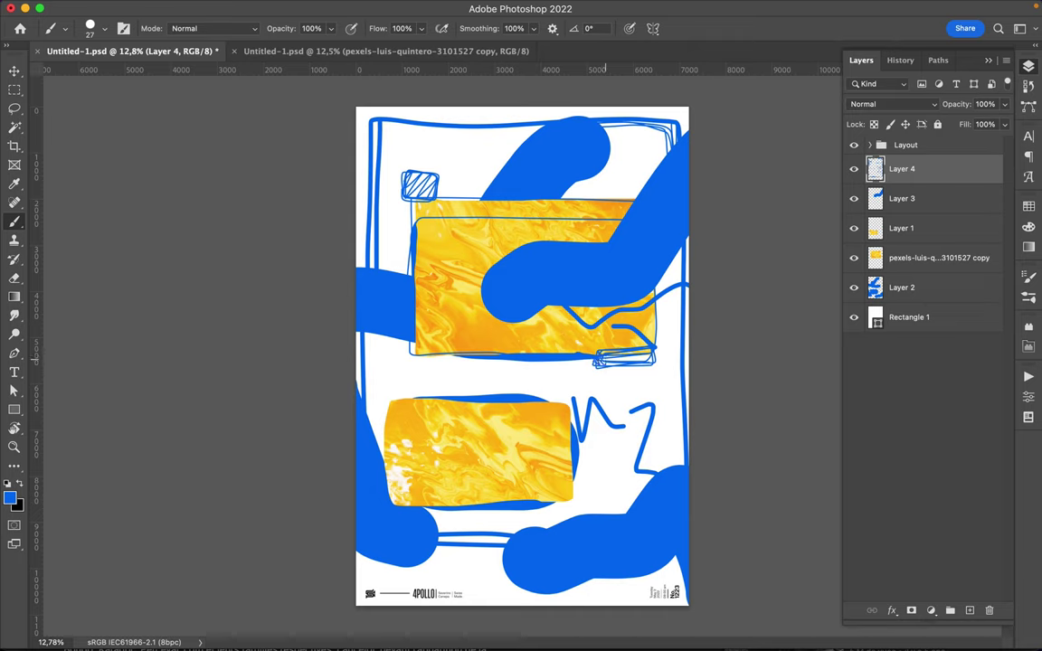
mouse_move(392, 404)
left_mouse_down()
mouse_move(394, 496)
mouse_move(541, 493)
mouse_move(565, 412)
mouse_move(393, 404)
mouse_move(393, 484)
mouse_move(529, 495)
mouse_move(568, 452)
mouse_move(513, 406)
mouse_move(394, 407)
mouse_move(394, 493)
mouse_move(569, 496)
mouse_move(518, 397)
mouse_move(391, 405)
mouse_move(392, 492)
mouse_move(565, 443)
left_mouse_up()
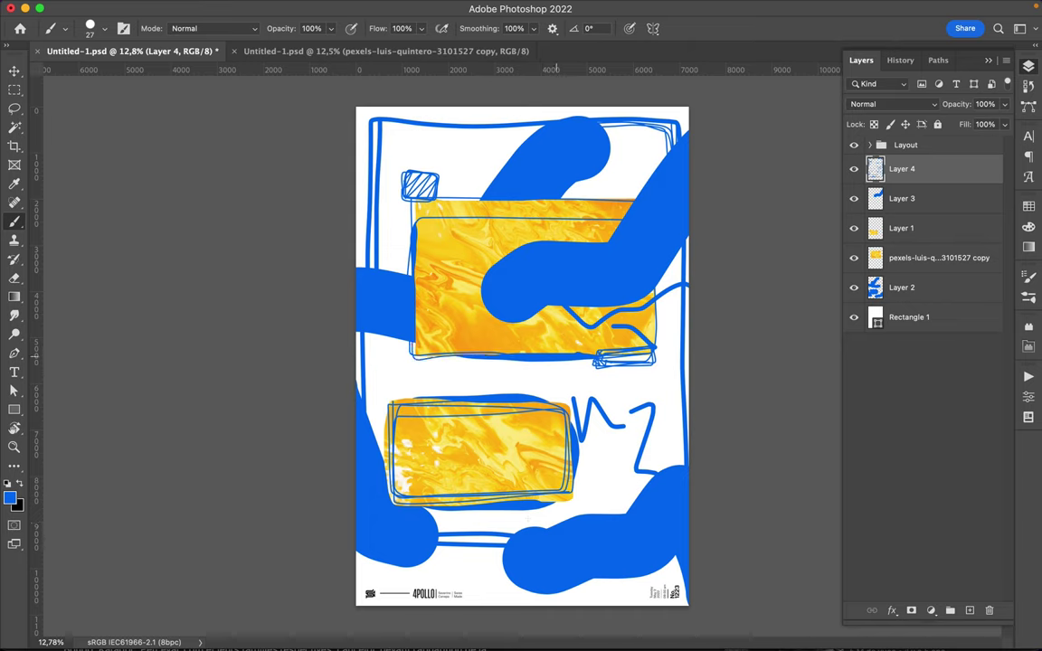
left_click_drag(606, 200, 606, 220)
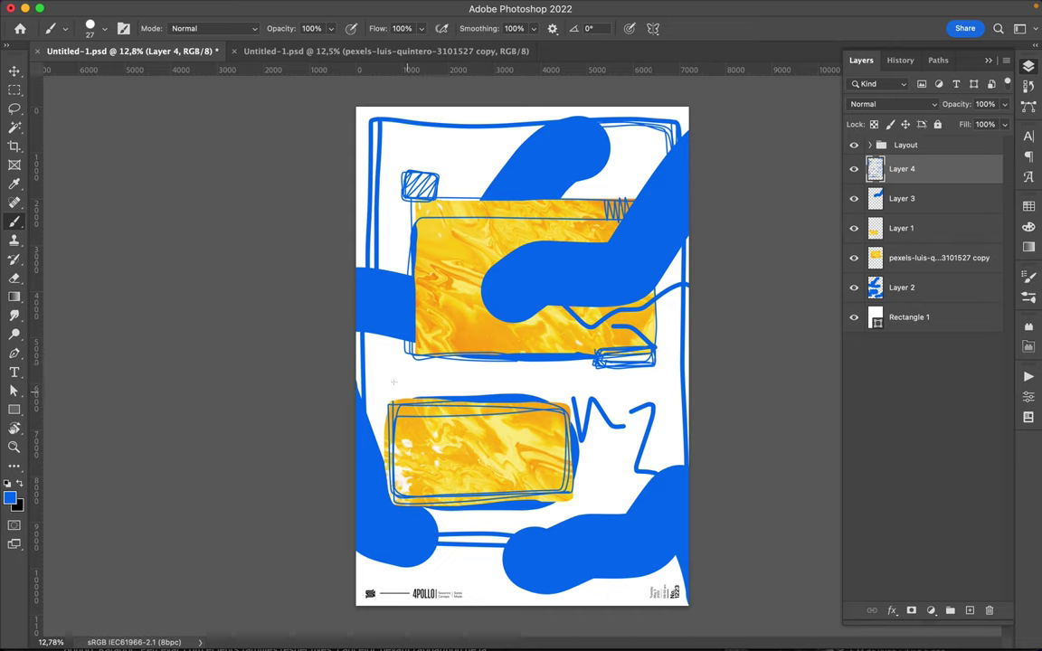
left_click(904, 317)
Add a new layer above Rectangle 1 and sketch thin blue lines around the hatched square
key("super+shift+alt+n")
left_click_drag(442, 537, 503, 587)
left_click_drag(566, 402, 599, 373)
left_click_drag(388, 142, 420, 171)
left_click_drag(440, 173, 492, 163)
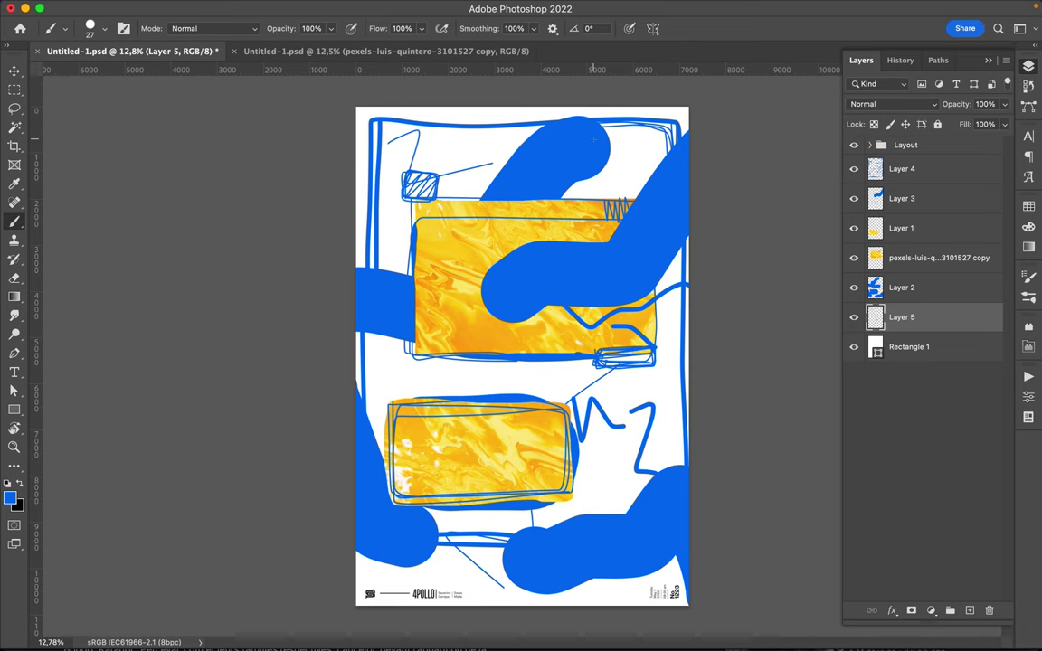
Shrink the brush to 11 px and hatch along the top and left edges of the poster
right_click(475, 163)
left_click_drag(554, 199, 546, 198)
left_click(341, 263)
left_click_drag(541, 535, 552, 493)
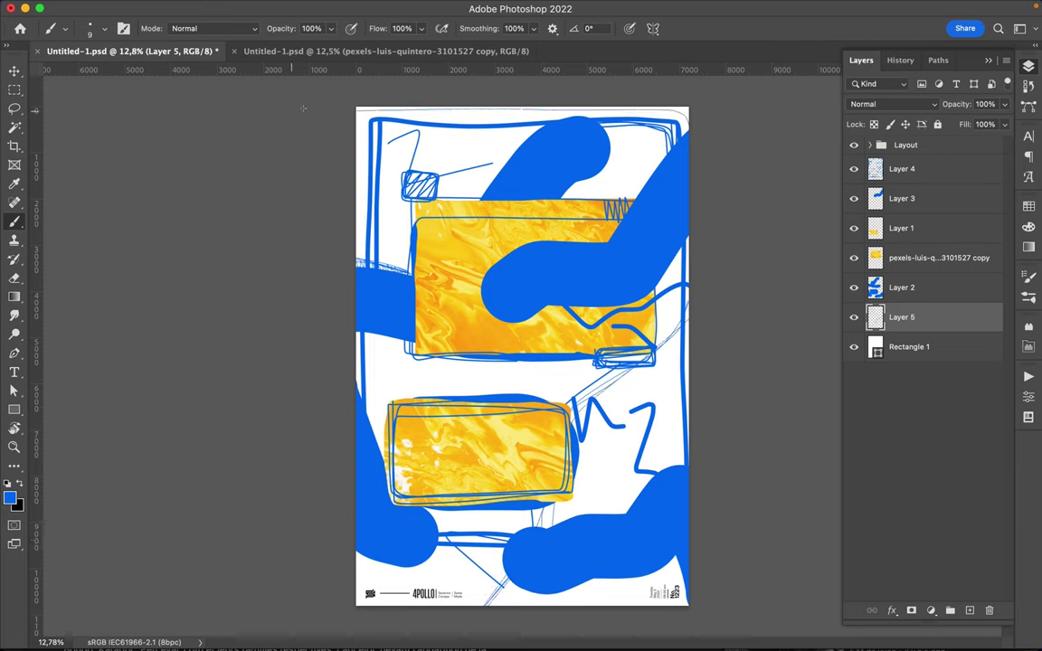
left_click_drag(649, 91, 667, 84)
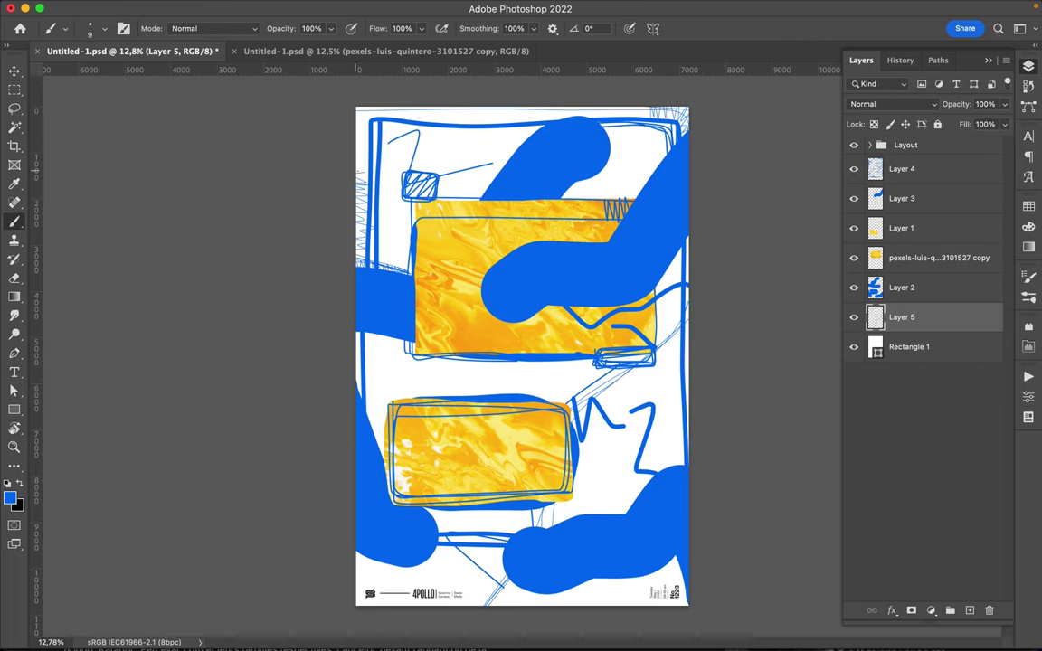
left_click_drag(359, 262, 360, 242)
left_click_drag(364, 193, 358, 235)
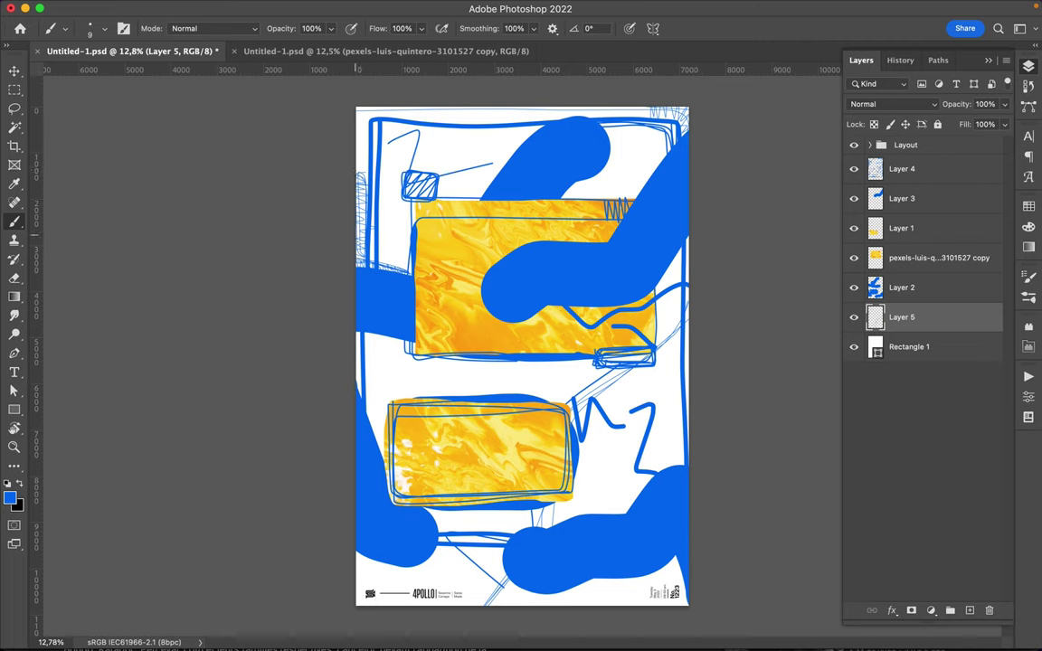
left_click_drag(364, 237, 362, 203)
Add more top-edge hatching, vertical lines near the left edge, and scribbles below the yellow rectangles
left_click_drag(399, 112, 441, 117)
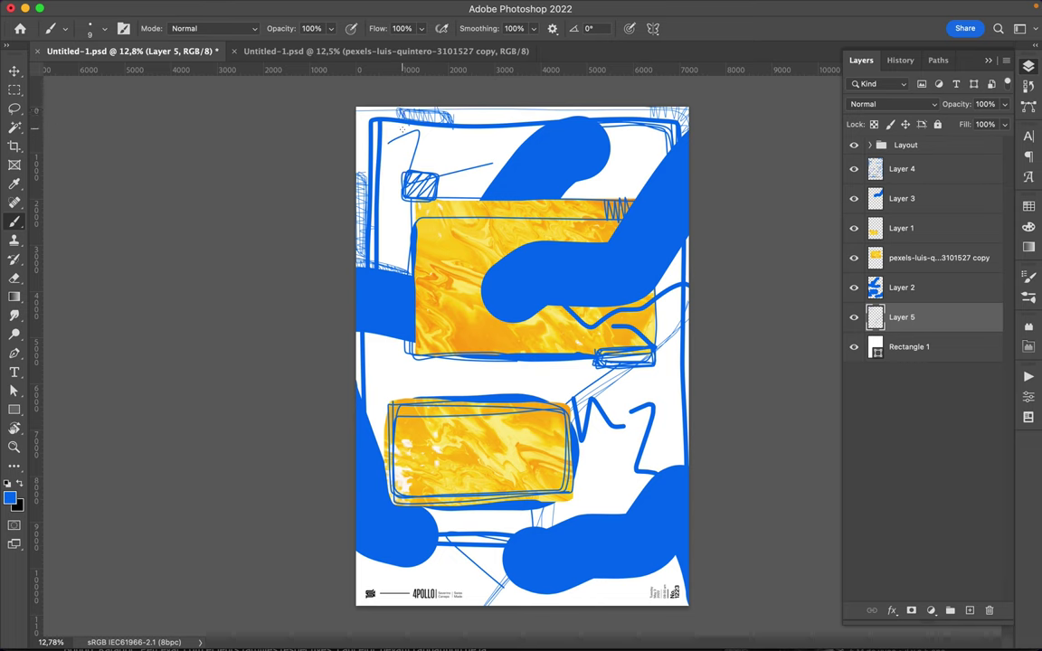
scroll(409, 288, "up", 2)
left_click_drag(409, 287, 457, 287)
left_click_drag(333, 260, 333, 374)
left_click_drag(330, 233, 330, 407)
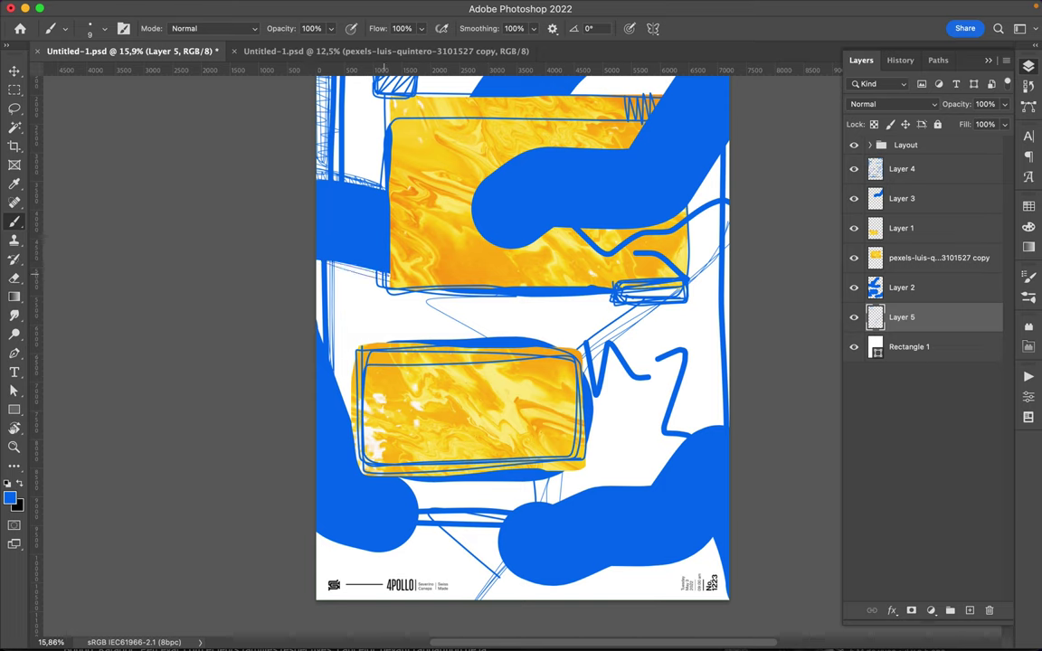
left_click_drag(325, 251, 511, 299)
left_click_drag(481, 608, 598, 491)
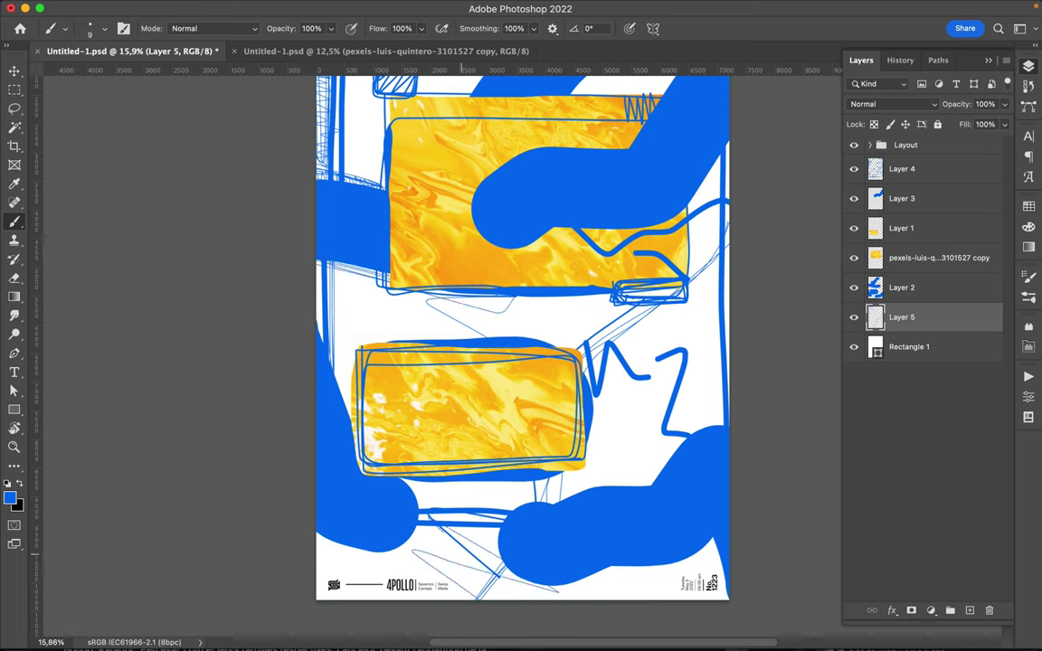
scroll(679, 190, "up", 3)
scroll(679, 190, "up", 2)
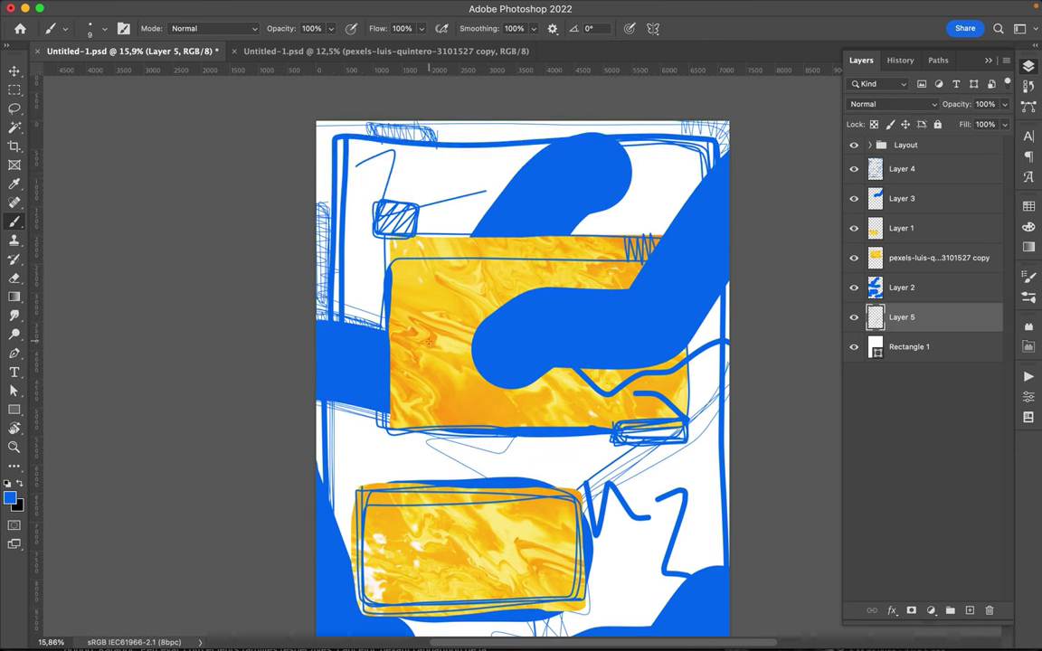
On Layer 4, sketch thin blue lines over the lower-right blob and a dense scribbled circle
left_click(904, 169)
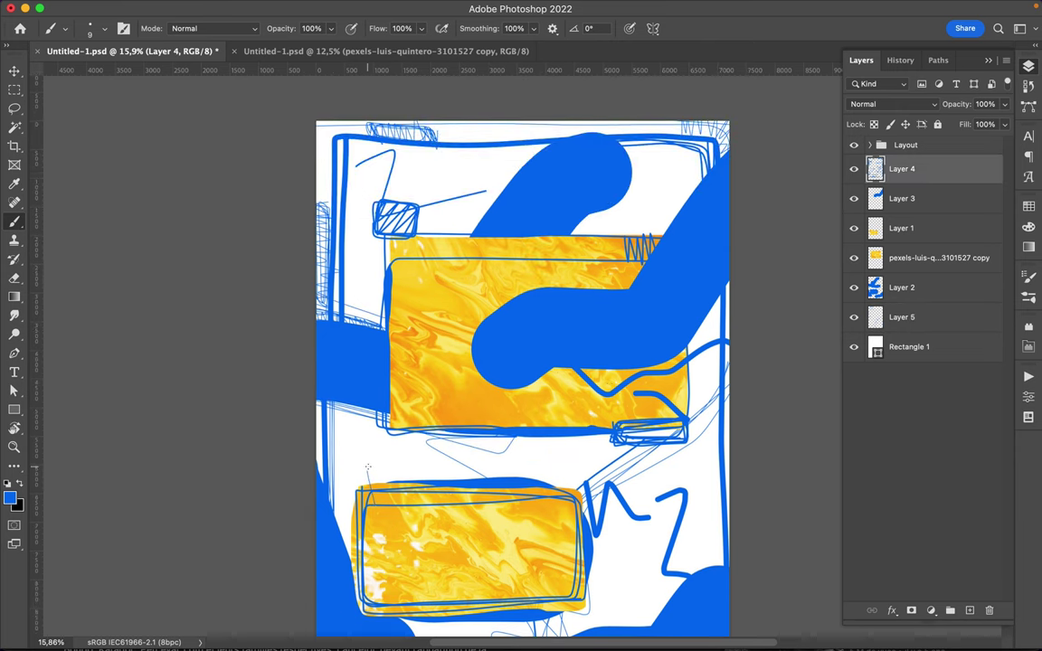
scroll(380, 515, "down", 4)
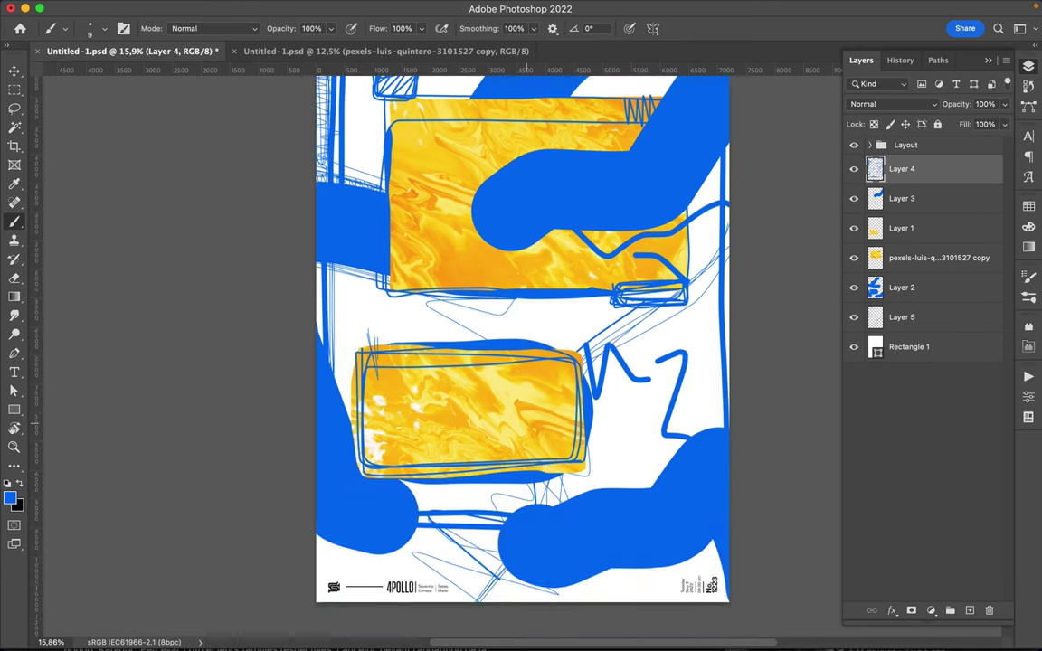
scroll(579, 517, "down", 3)
mouse_move(536, 467)
left_mouse_down()
mouse_move(639, 452)
mouse_move(643, 438)
mouse_move(709, 502)
left_mouse_up()
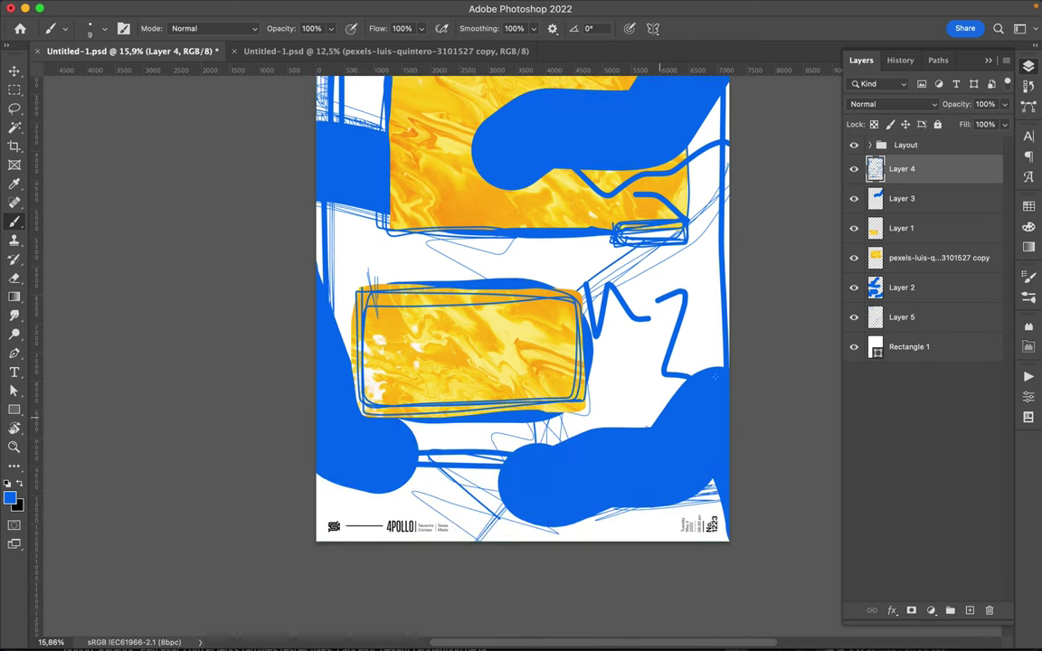
left_click_drag(682, 380, 647, 426)
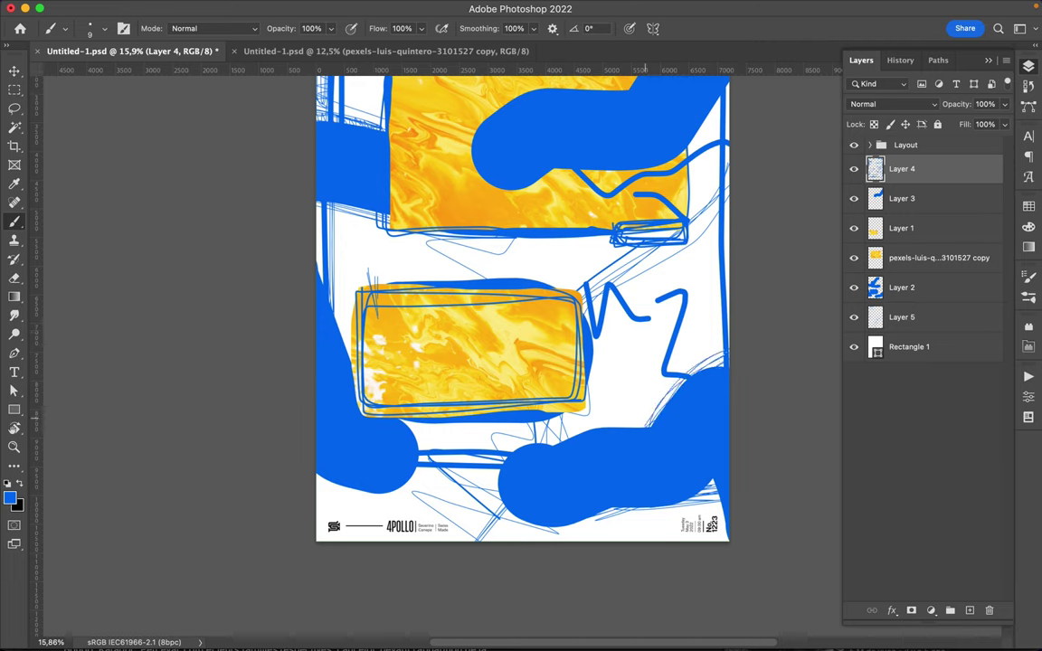
left_click_drag(633, 355, 624, 362)
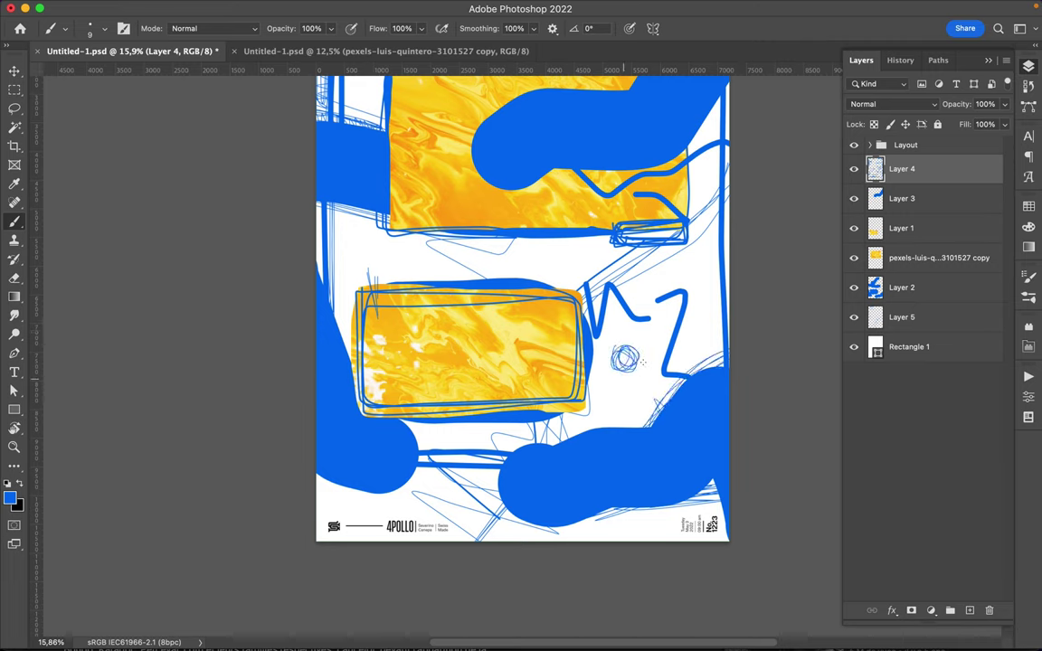
left_click_drag(625, 353, 624, 361)
scroll(604, 376, "up", 5)
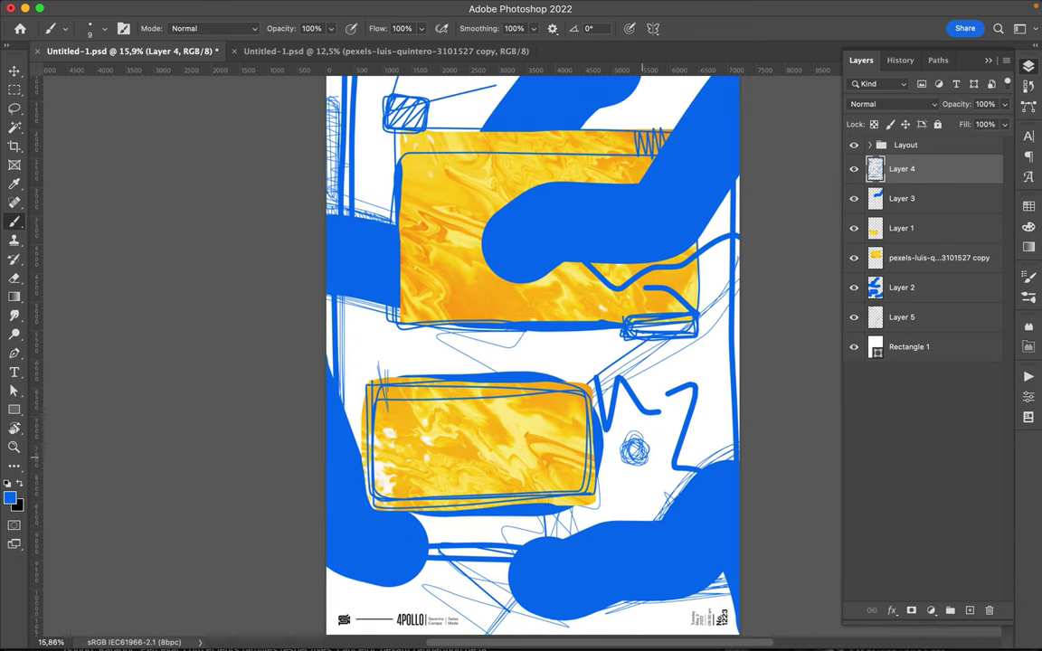
left_click_drag(562, 411, 598, 468)
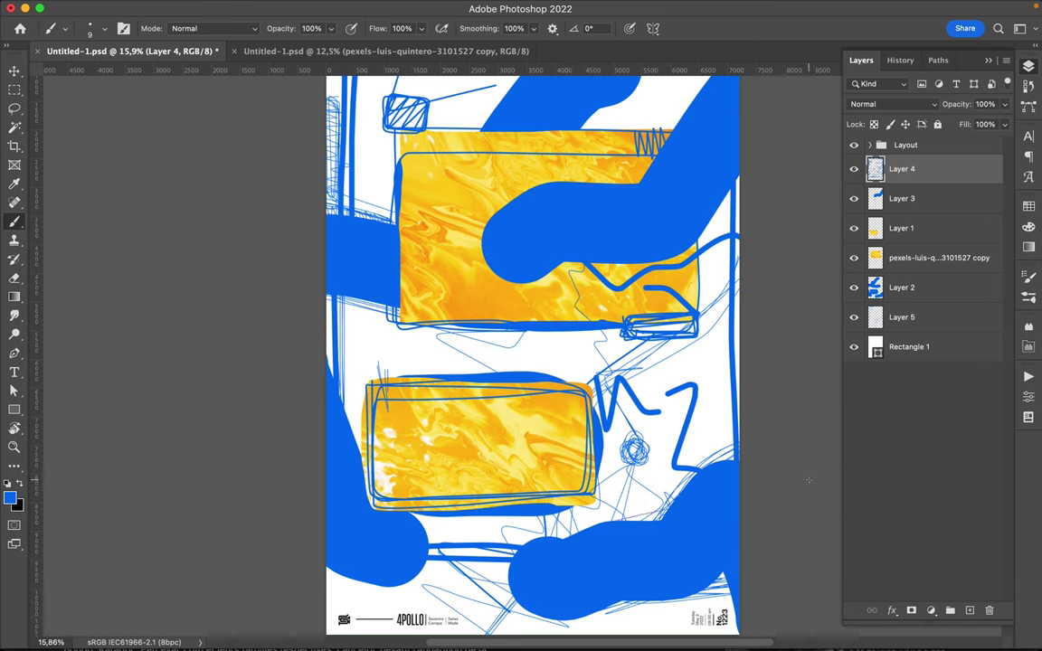
Draw blue zigzag hatching along the upper rectangle's top edge
scroll(583, 451, "up", 7)
mouse_move(406, 292)
left_mouse_down()
mouse_move(418, 269)
mouse_move(430, 287)
mouse_move(448, 257)
mouse_move(457, 288)
mouse_move(465, 270)
mouse_move(473, 288)
mouse_move(482, 269)
left_mouse_up()
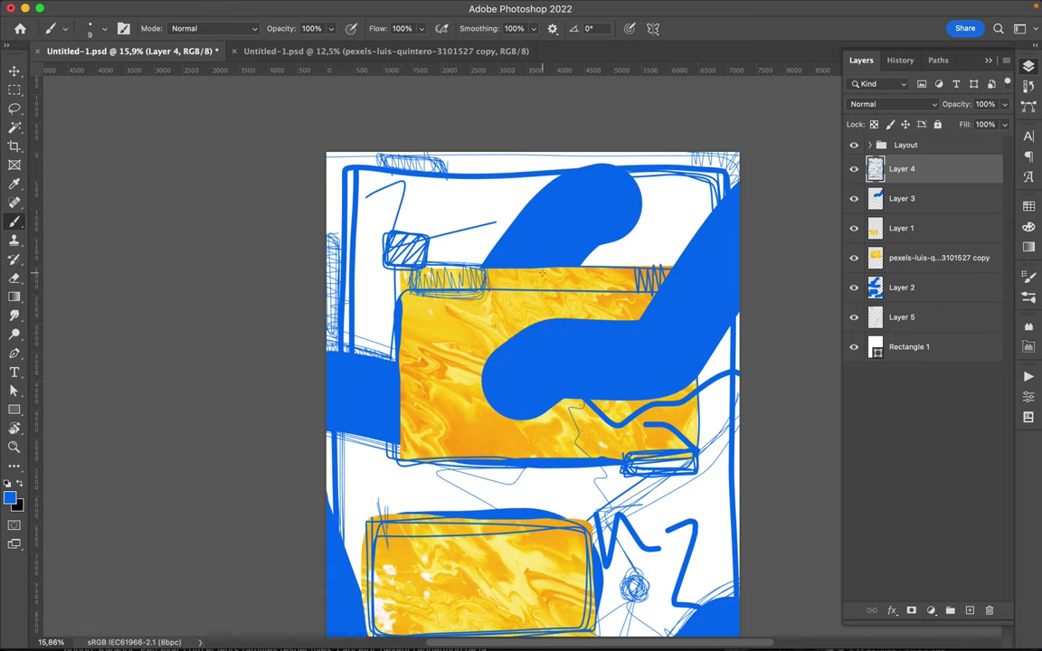
scroll(541, 270, "down", 3)
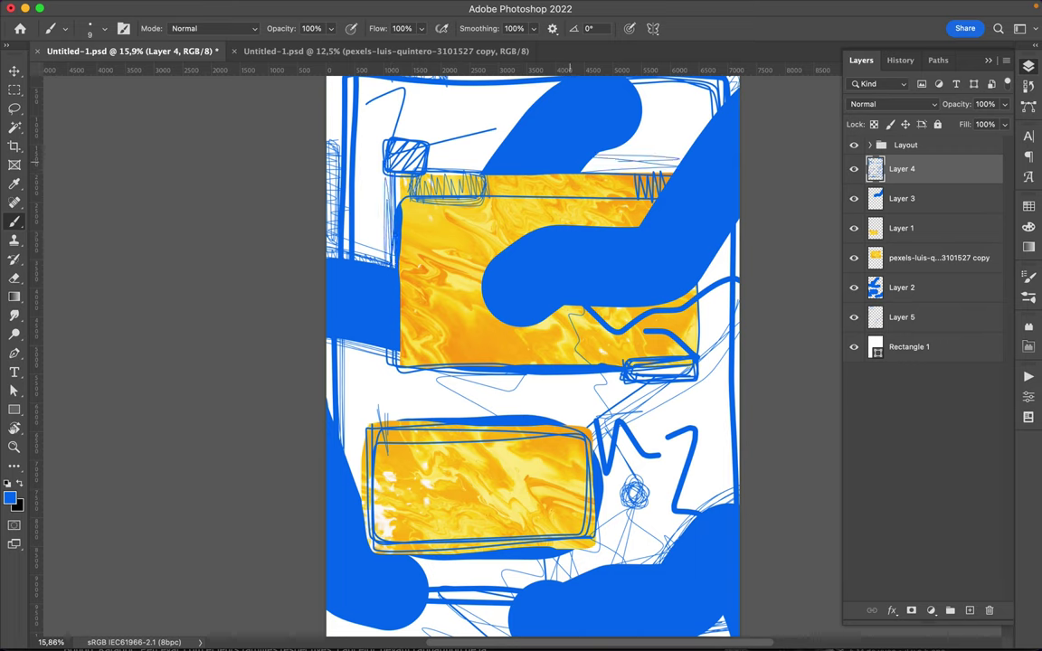
mouse_move(586, 166)
left_mouse_down()
mouse_move(677, 167)
mouse_move(588, 154)
mouse_move(678, 148)
mouse_move(588, 143)
mouse_move(644, 157)
left_mouse_up()
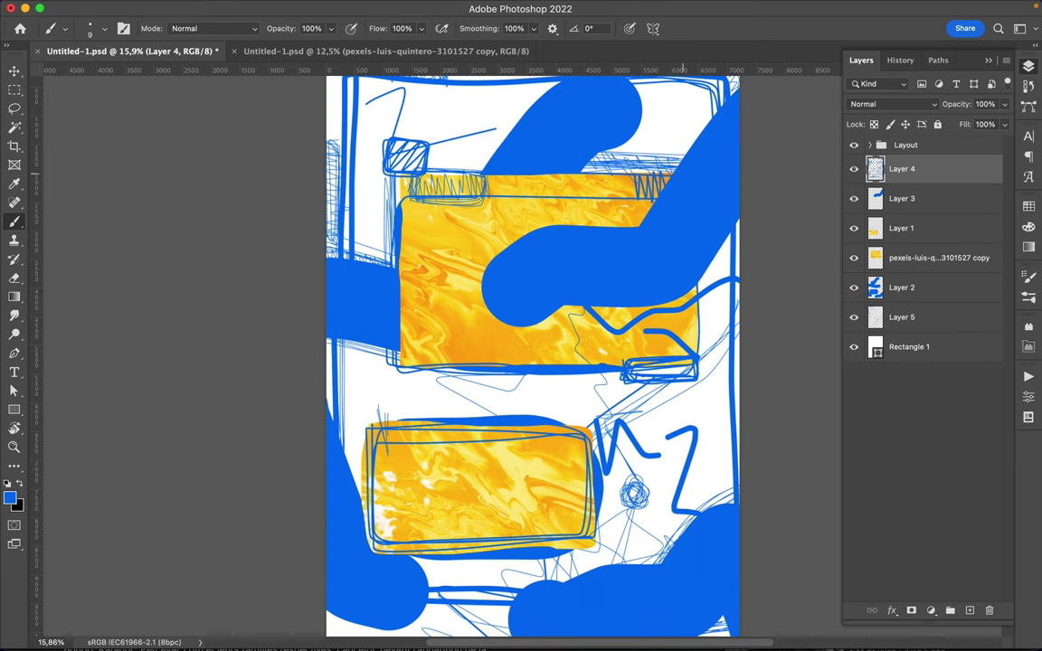
scroll(472, 212, "down", 5)
right_click(503, 215)
With a 38 px brush on a new Layer 6, draw blue lines across the lower rectangle and left-side zigzags
type("38")
key("Return")
key("ctrl+shift+alt+n")
left_click_drag(403, 365, 521, 367)
mouse_move(671, 358)
left_mouse_down()
mouse_move(673, 454)
mouse_move(678, 415)
left_mouse_up()
mouse_move(444, 463)
left_mouse_down()
mouse_move(520, 416)
mouse_move(596, 390)
left_mouse_up()
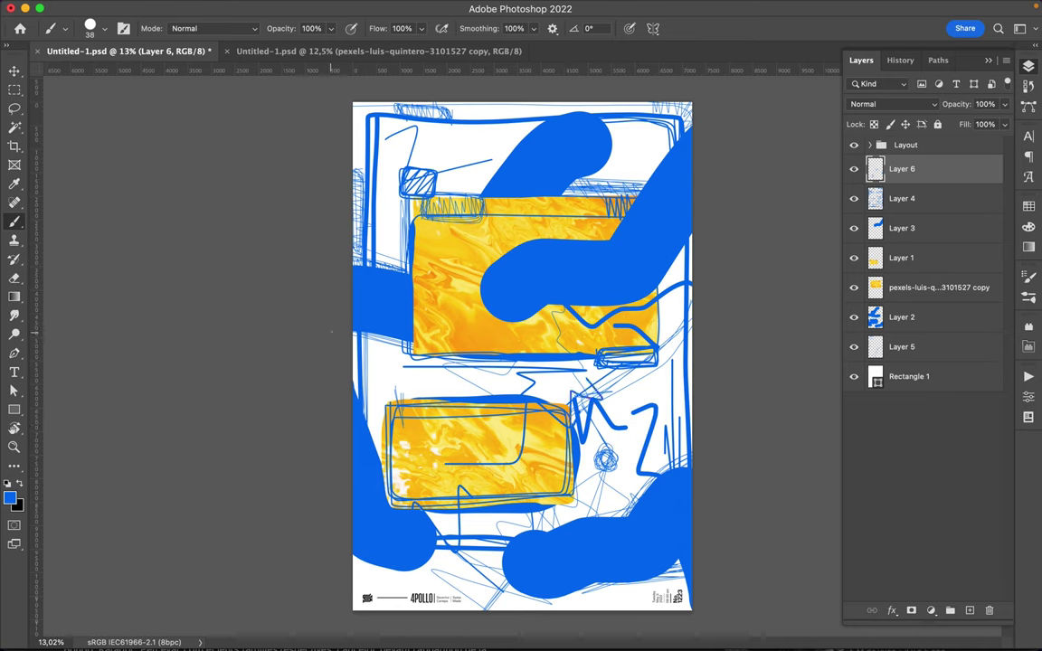
left_click_drag(373, 391, 398, 341)
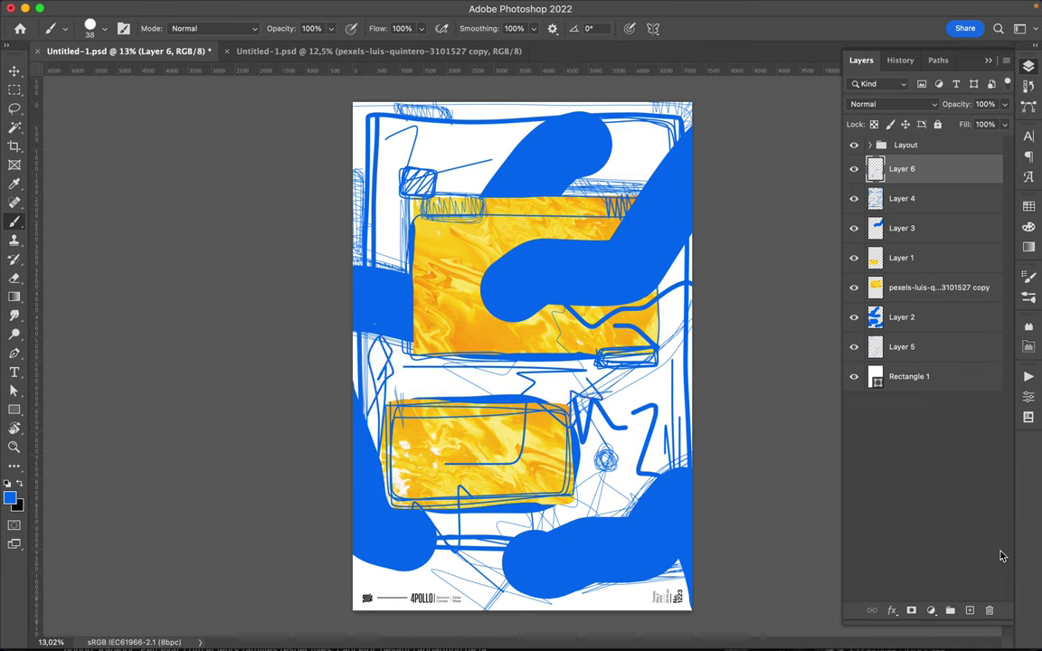
left_click(970, 611)
right_click(551, 190)
Pick white from the swatches and paint zigzags across the upper blob and both yellow rectangles
left_click(1028, 207)
left_click(870, 243)
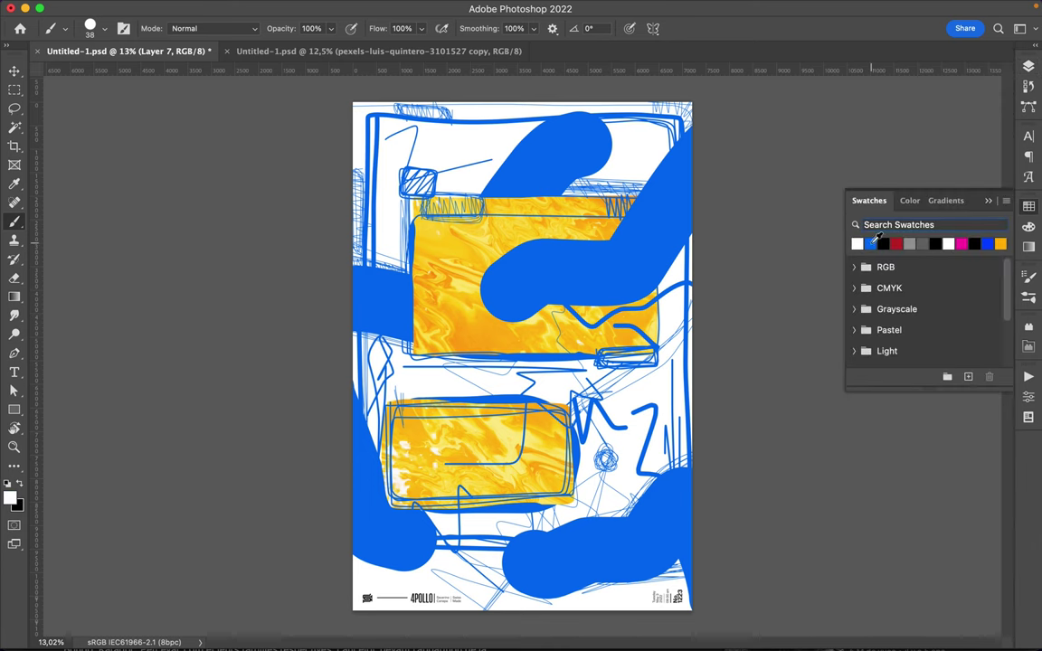
mouse_move(689, 181)
left_mouse_down()
mouse_move(586, 241)
mouse_move(477, 201)
left_mouse_up()
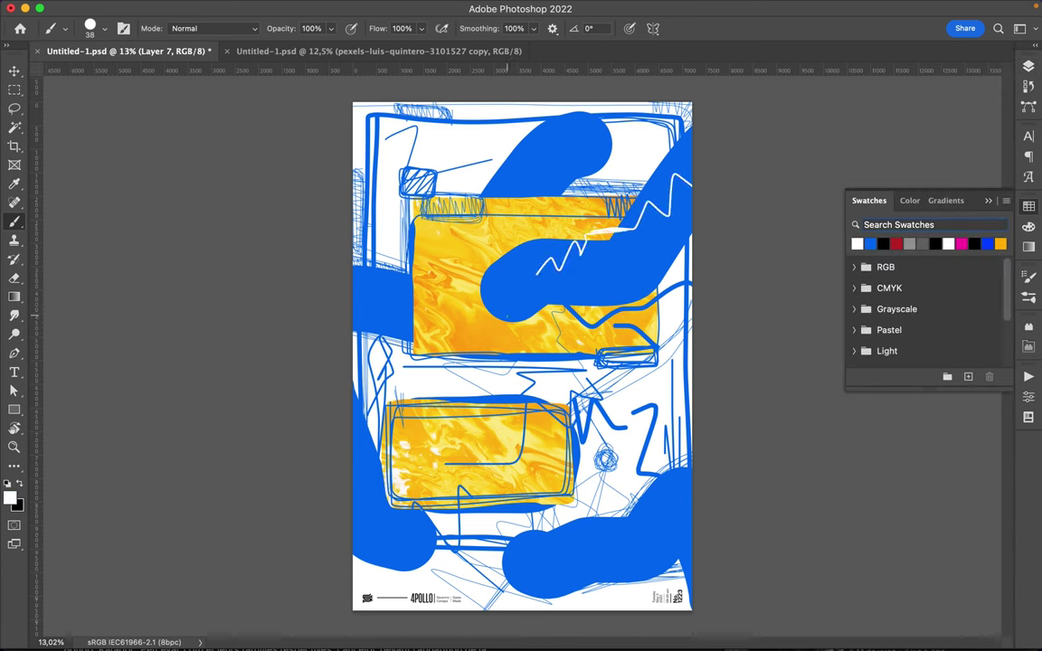
left_click_drag(520, 361, 443, 258)
left_click_drag(420, 474, 382, 543)
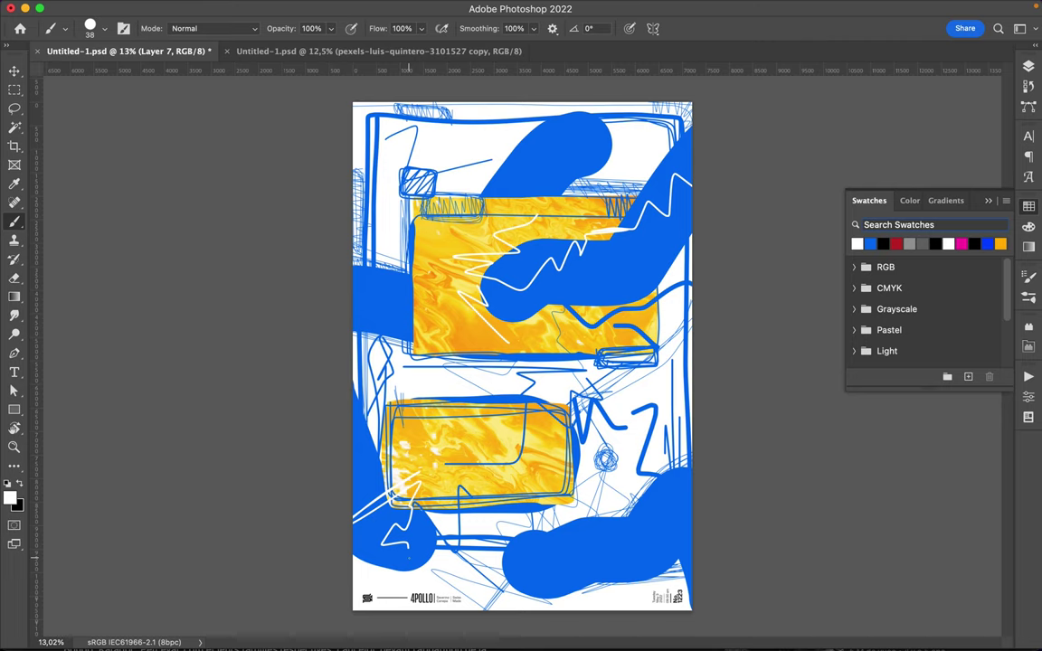
left_click_drag(615, 475, 452, 506)
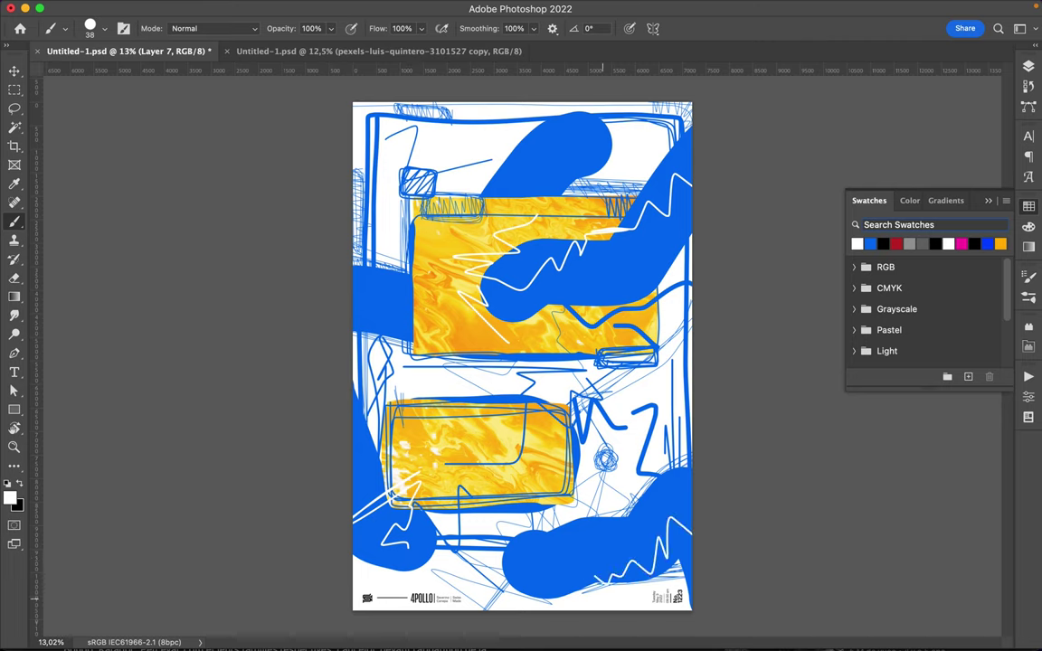
Set the brush to 9 px and scribble thin white lines over the right-hand blue blobs
right_click(561, 539)
left_click_drag(654, 247, 643, 247)
type("9")
key("Return")
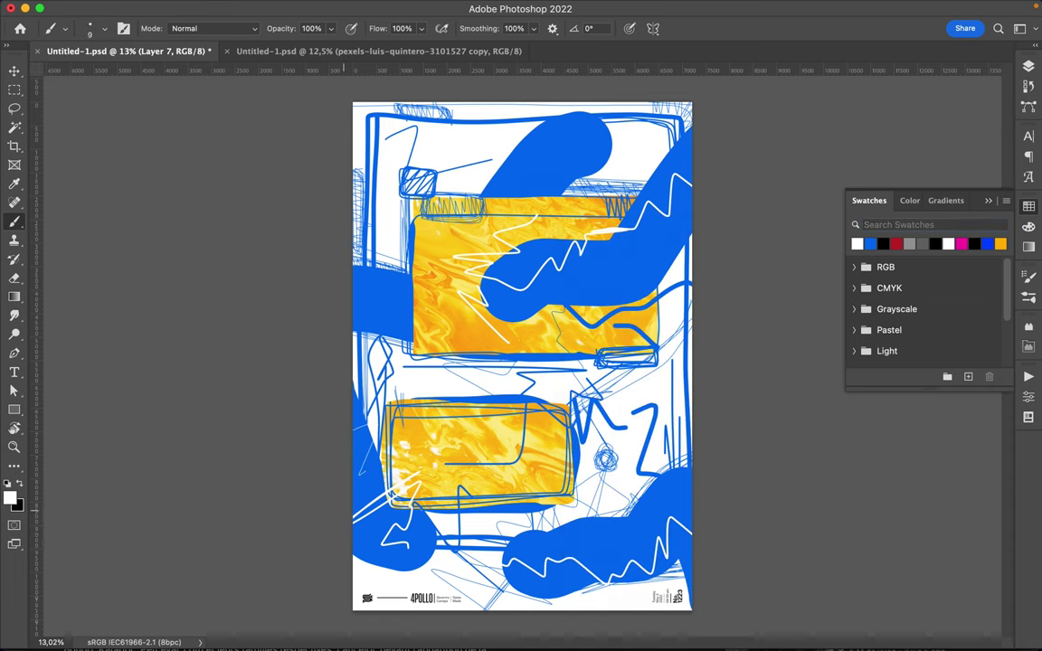
mouse_move(506, 493)
left_mouse_down()
mouse_move(669, 507)
mouse_move(633, 525)
left_mouse_up()
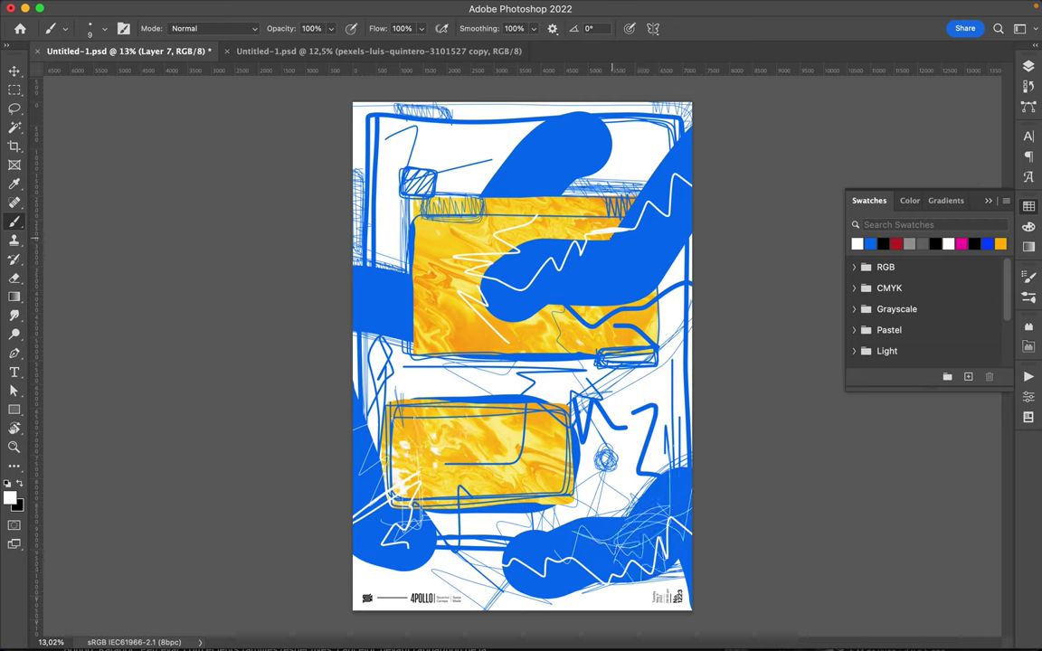
mouse_move(701, 138)
left_mouse_down()
mouse_move(564, 228)
mouse_move(667, 307)
left_mouse_up()
left_click_drag(650, 346, 425, 184)
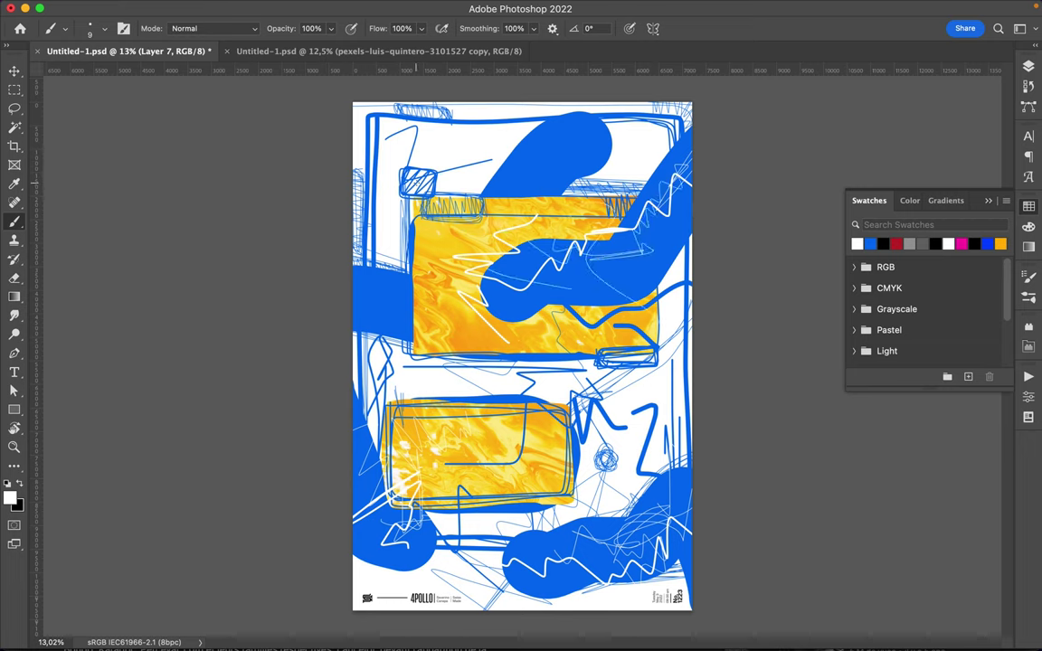
Set the brush to 52 px and add white zigzags on the left blue band and upper rectangle
right_click(506, 208)
type("52")
key("Return")
left_click_drag(365, 299, 387, 312)
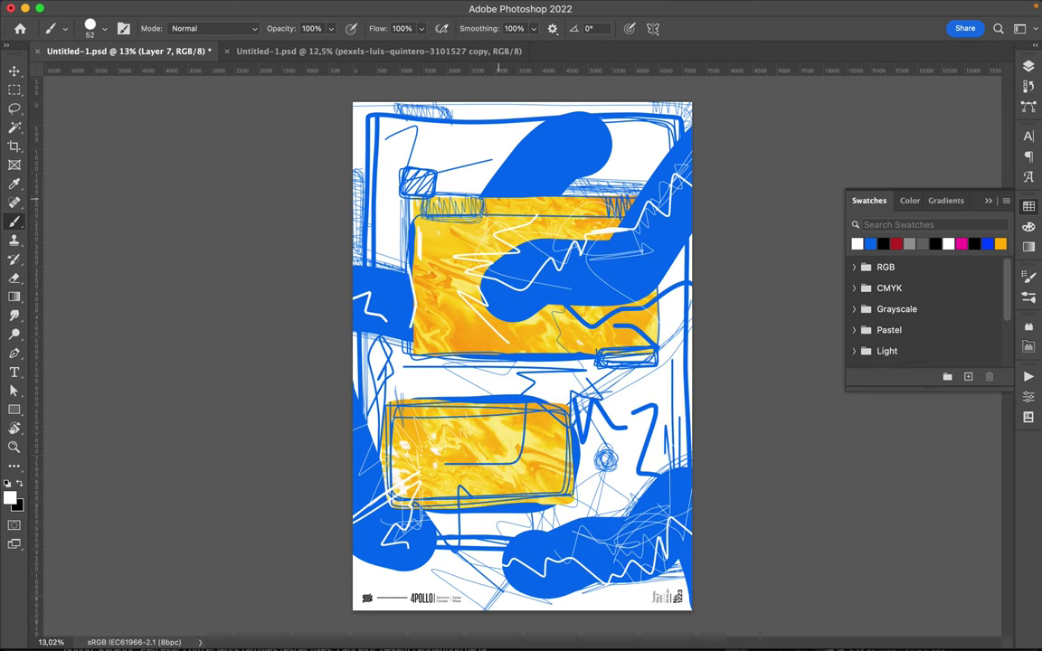
left_click_drag(568, 217, 545, 237)
Enlarge the brush to 166 px and paint thick white squiggles on the top and bottom blue blobs
right_click(572, 138)
left_click_drag(633, 240, 674, 240)
key("Return")
mouse_move(529, 169)
left_mouse_down()
mouse_move(574, 140)
mouse_move(602, 152)
left_mouse_up()
left_click_drag(527, 315, 597, 281)
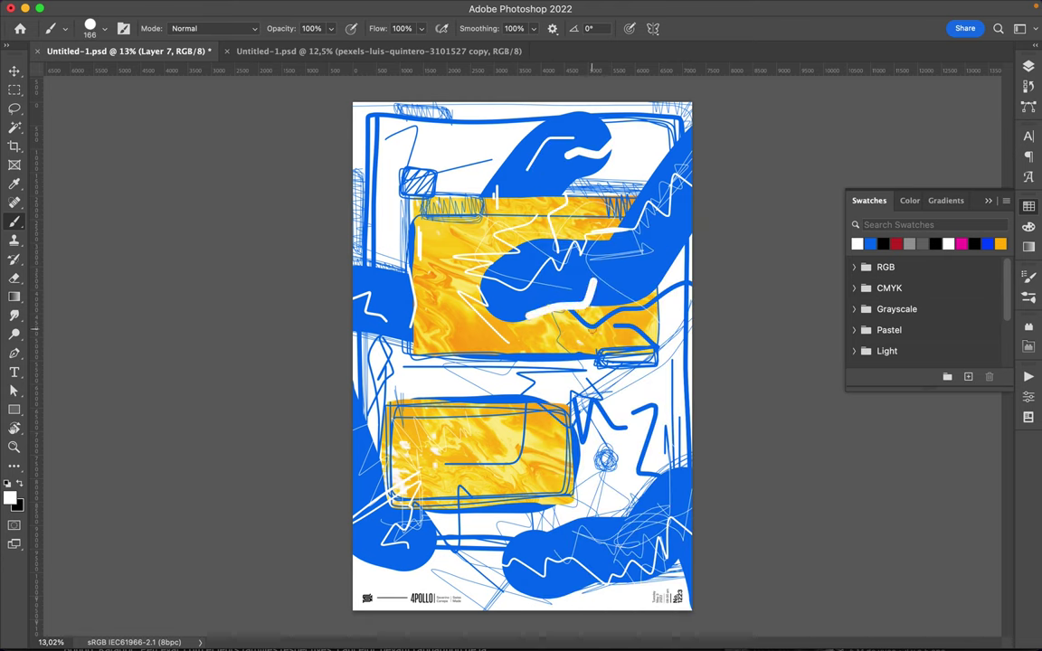
left_click_drag(567, 532, 649, 556)
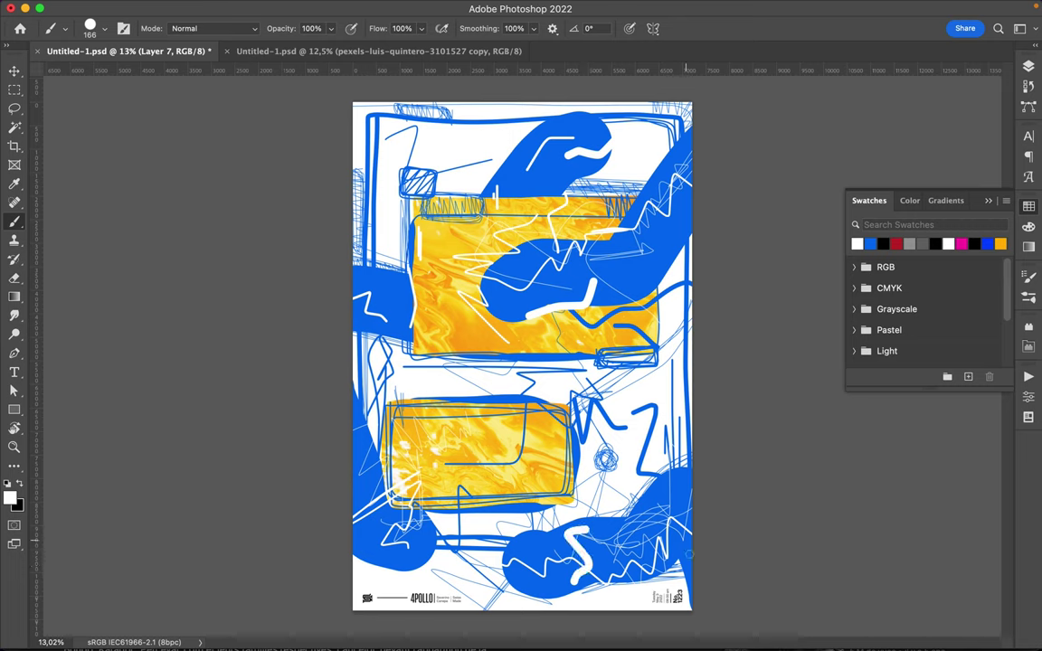
Add thick white hooks and strokes on both yellow rectangles and the left band, then save the file
left_click_drag(405, 443, 480, 434)
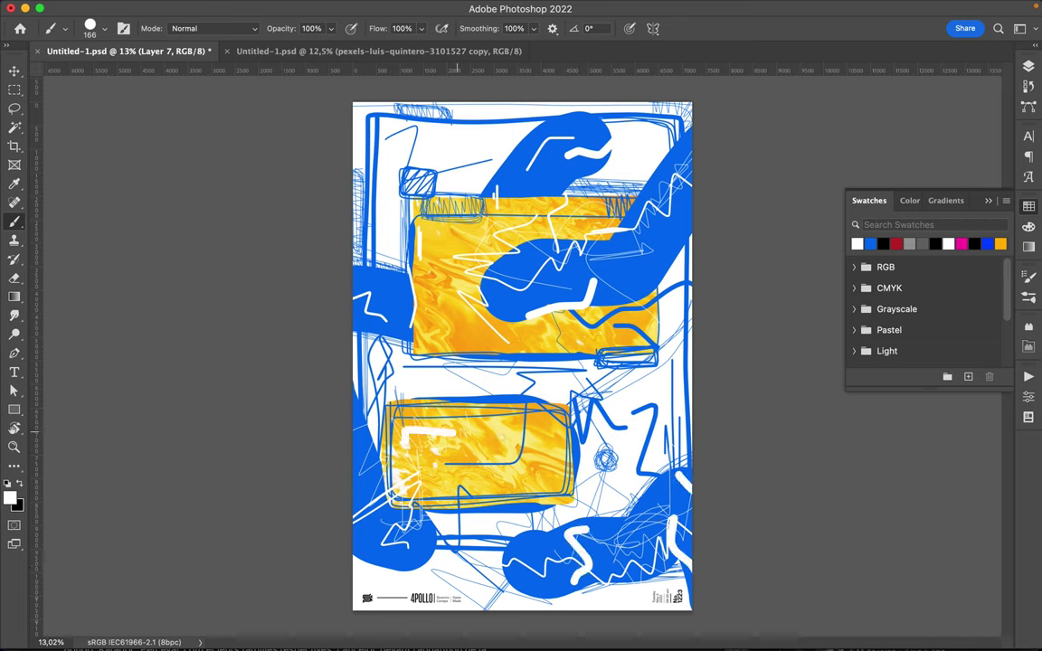
left_click_drag(566, 473, 472, 480)
left_click_drag(433, 299, 439, 307)
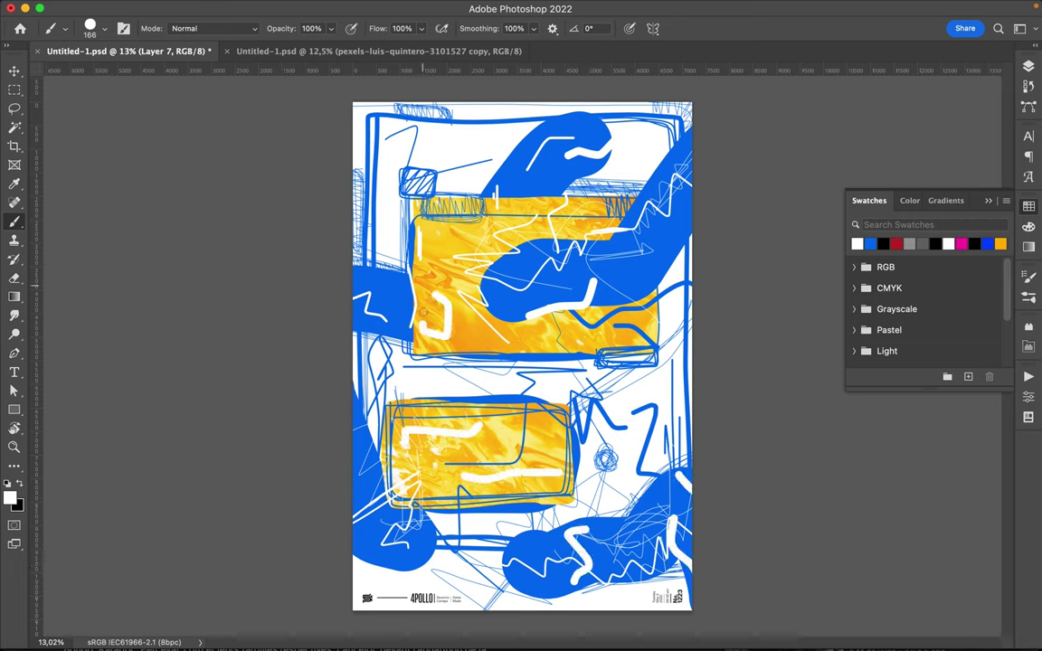
left_click_drag(362, 283, 385, 301)
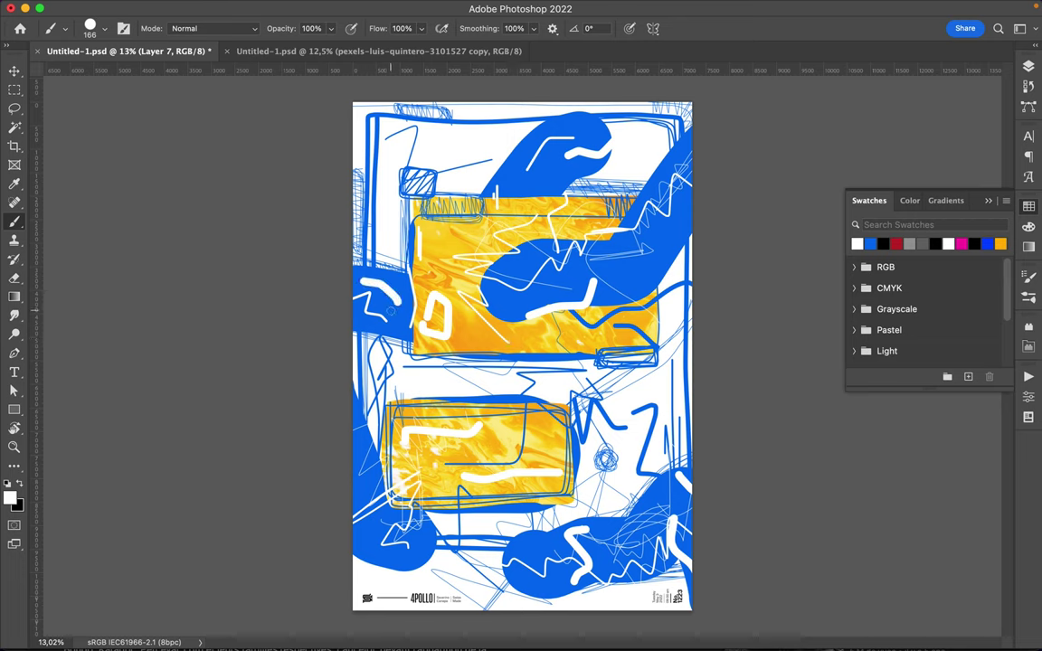
left_click_drag(608, 276, 647, 276)
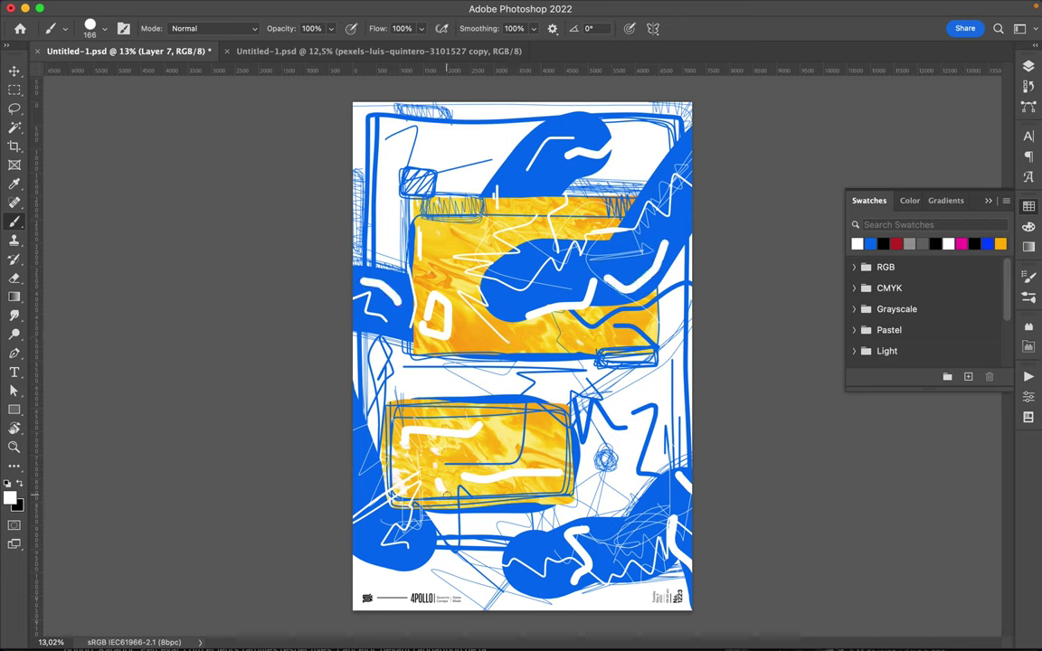
left_click(678, 8)
left_click(766, 40)
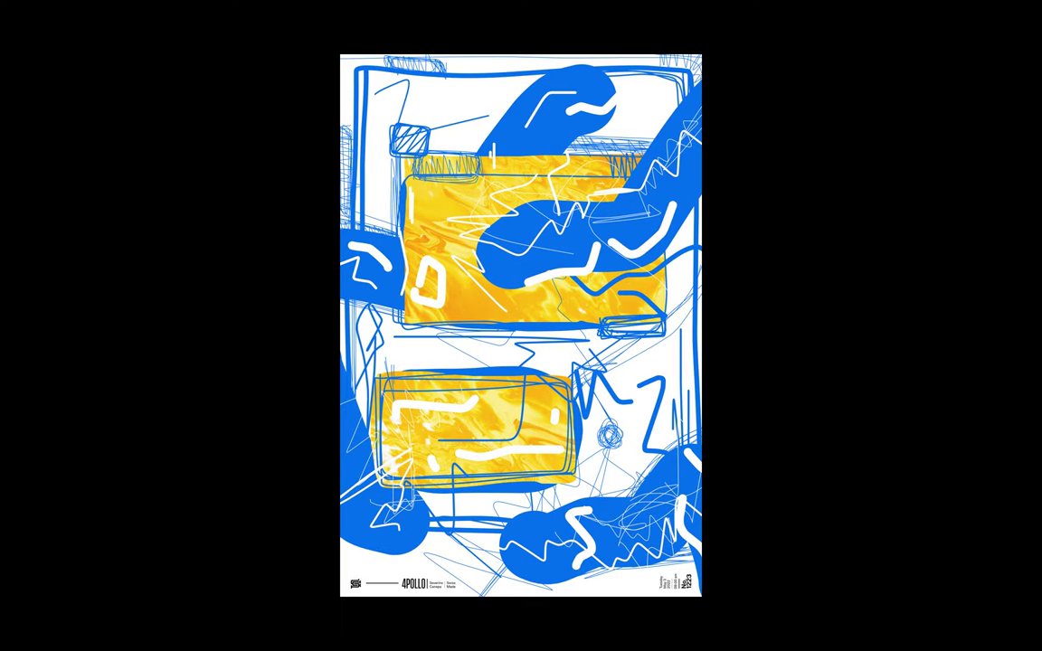